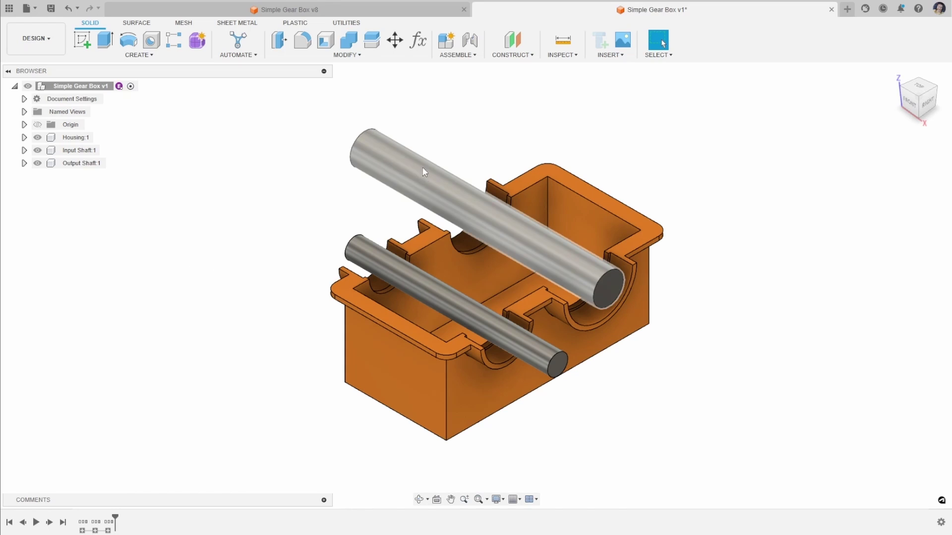
- Move the output shaft, the input shaft and the housing freely away from their original positions
drag(422, 186, 403, 118)
drag(379, 272, 257, 224)
drag(485, 380, 485, 439)
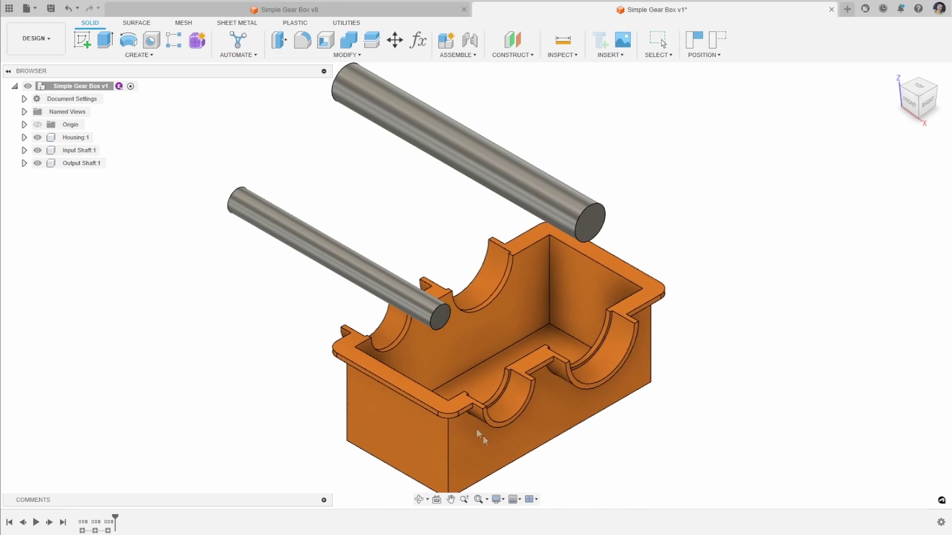
drag(569, 446, 554, 307)
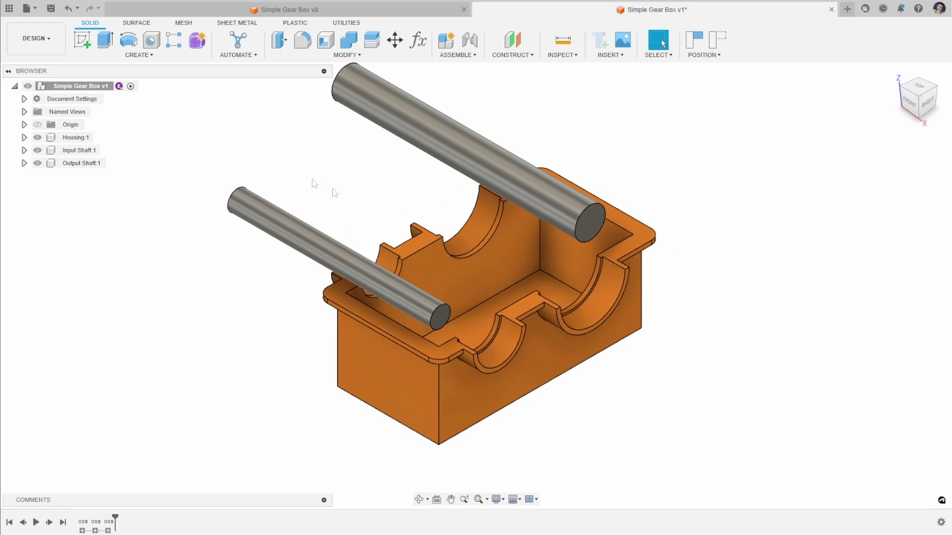
- Show the top-level origin and the Housing component's own origin, and shift the housing relative to the top-level origin
click(23, 124)
click(37, 125)
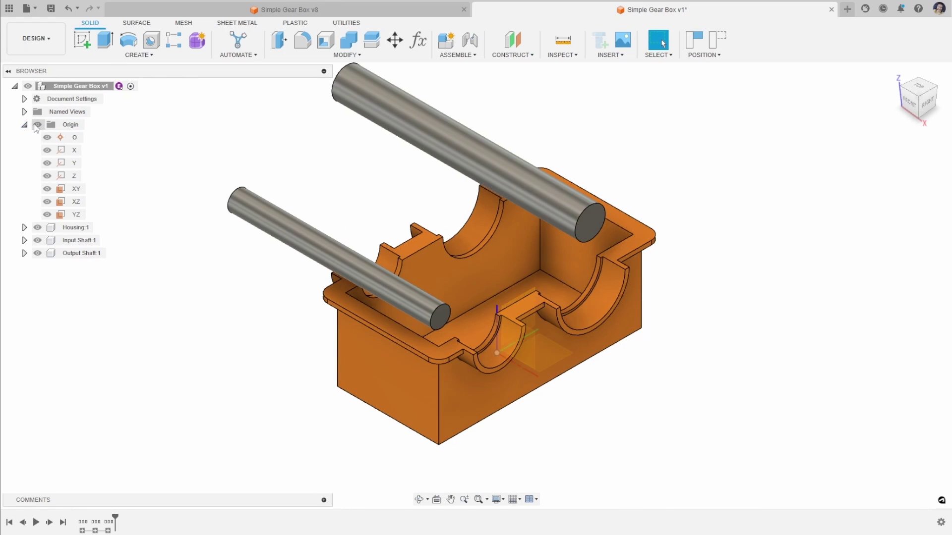
drag(473, 388, 439, 401)
click(24, 227)
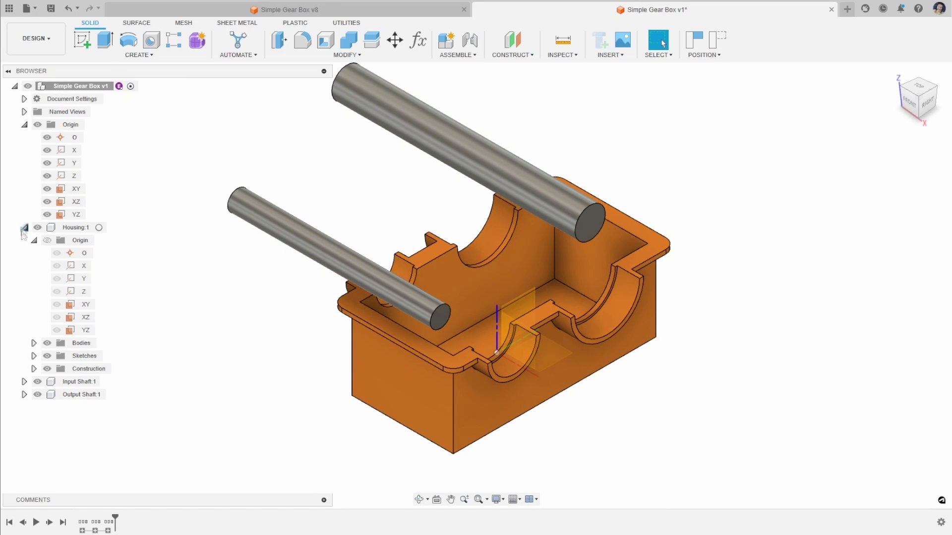
click(47, 240)
- Move the input shaft and the housing well away from the top-level origin, and revert all component positions
drag(328, 263, 259, 206)
drag(405, 355, 259, 339)
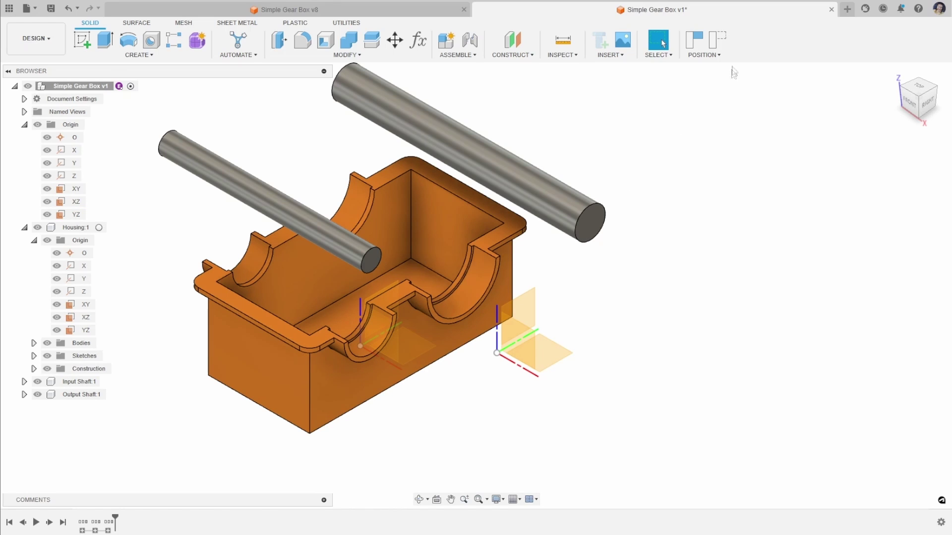
click(718, 46)
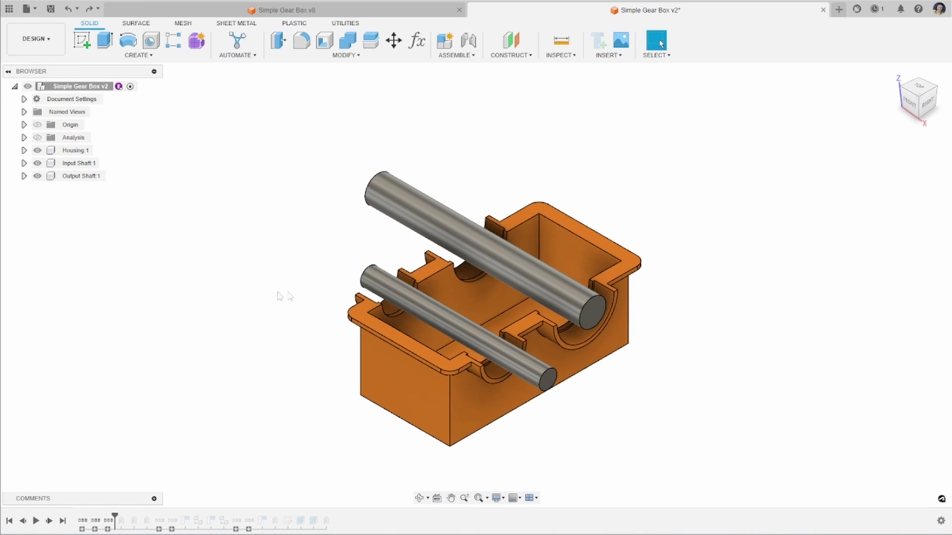
- With both shafts moved off the housing, start a sketch on the output shaft's end face, reverting component positions, and undo the sketch
drag(501, 254, 519, 168)
drag(425, 329, 278, 306)
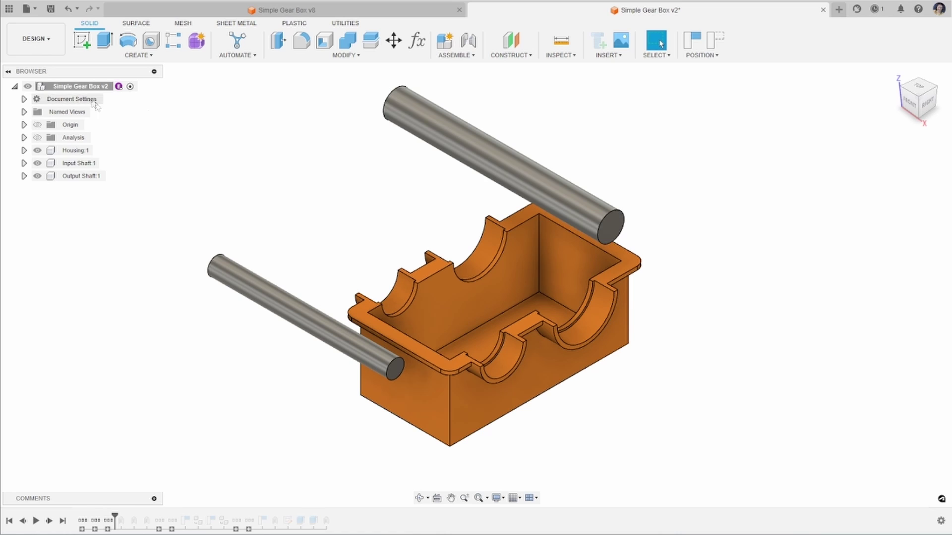
click(83, 42)
click(613, 228)
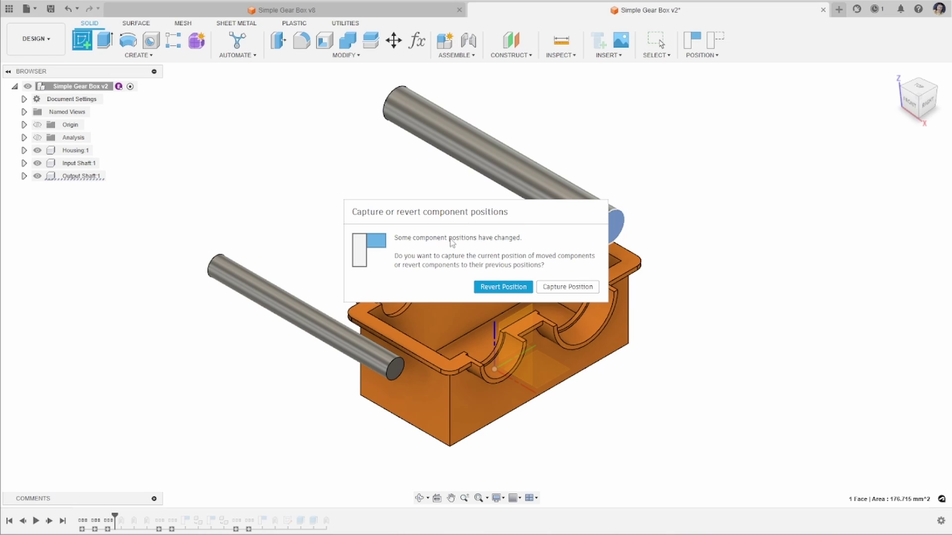
click(497, 287)
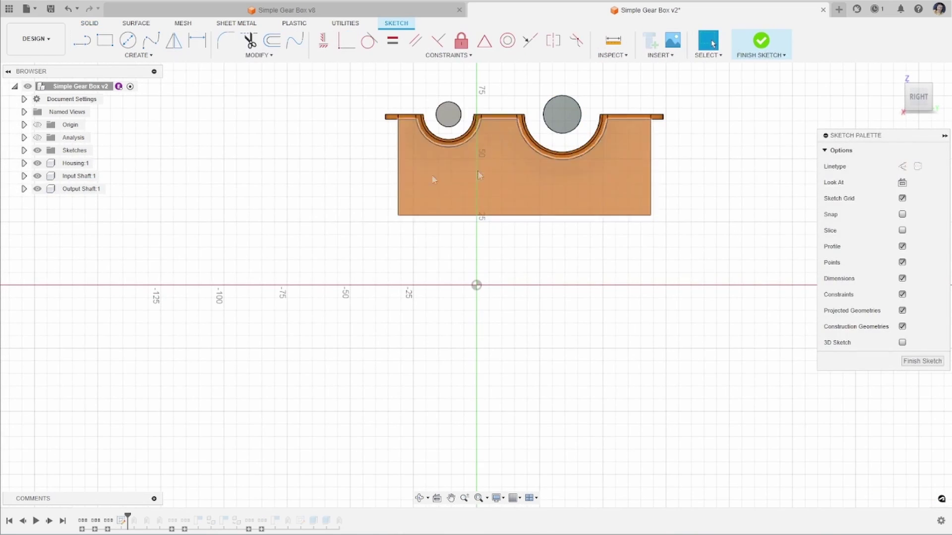
mouse_move(319, 230)
shift+middle_down()
mouse_move(348, 285)
mouse_move(328, 286)
shift+middle_up()
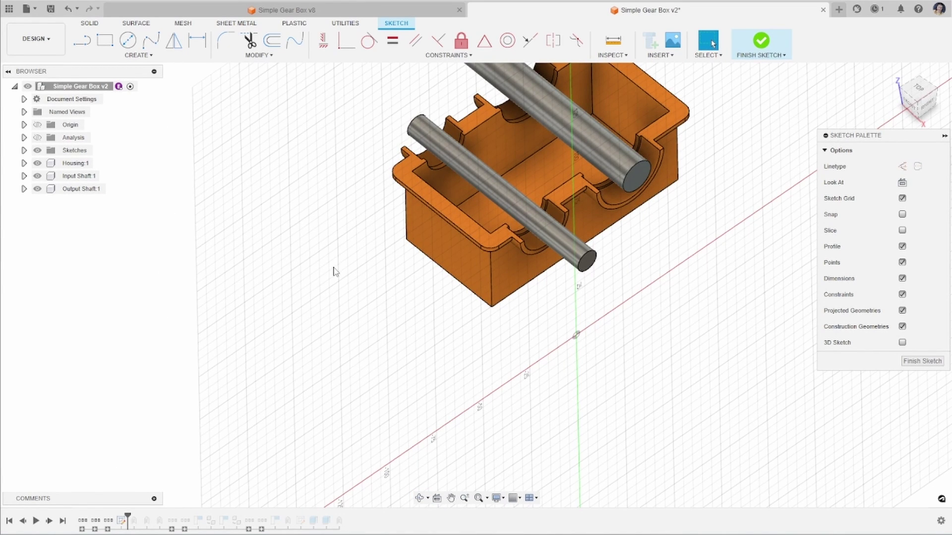
click(65, 10)
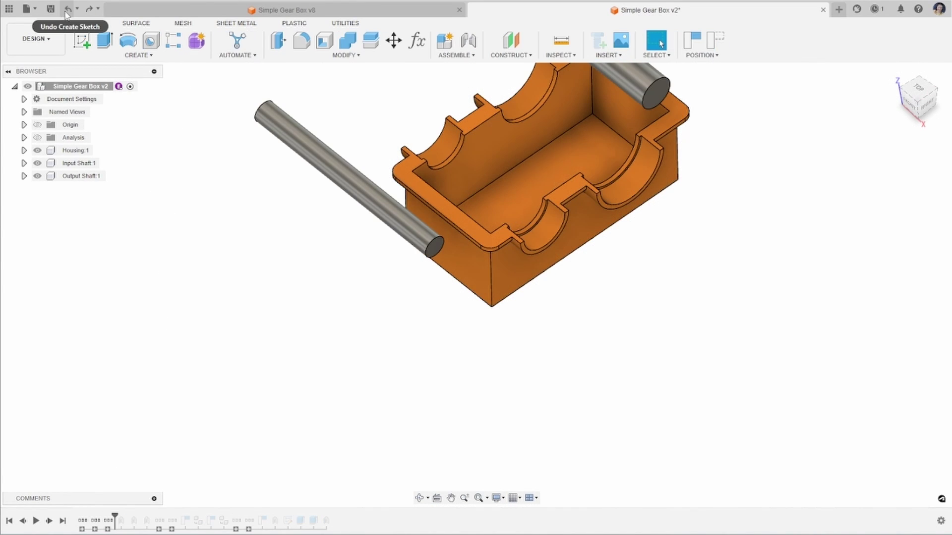
- Start a sketch on the displaced output shaft's end face, capturing the component positions, and undo the sketch
shift+middle_drag(174, 186, 352, 338)
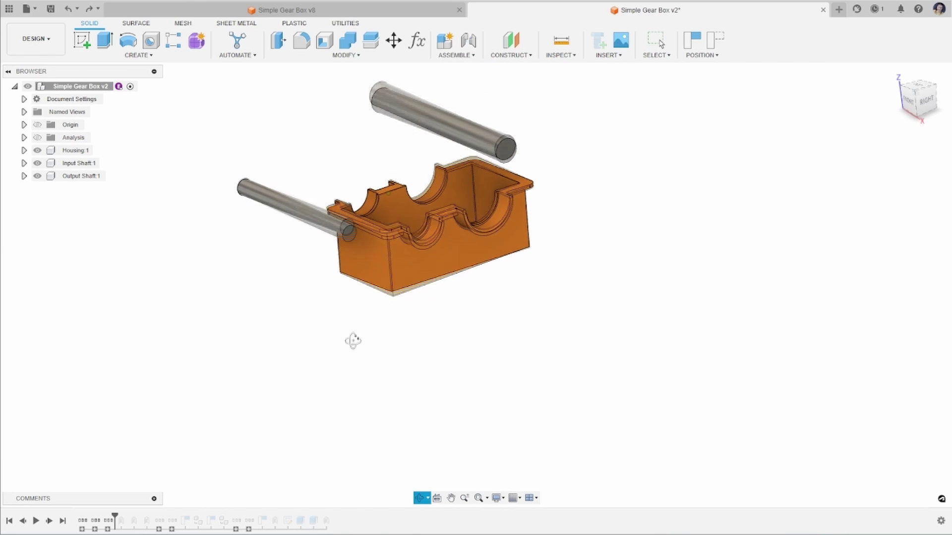
click(82, 40)
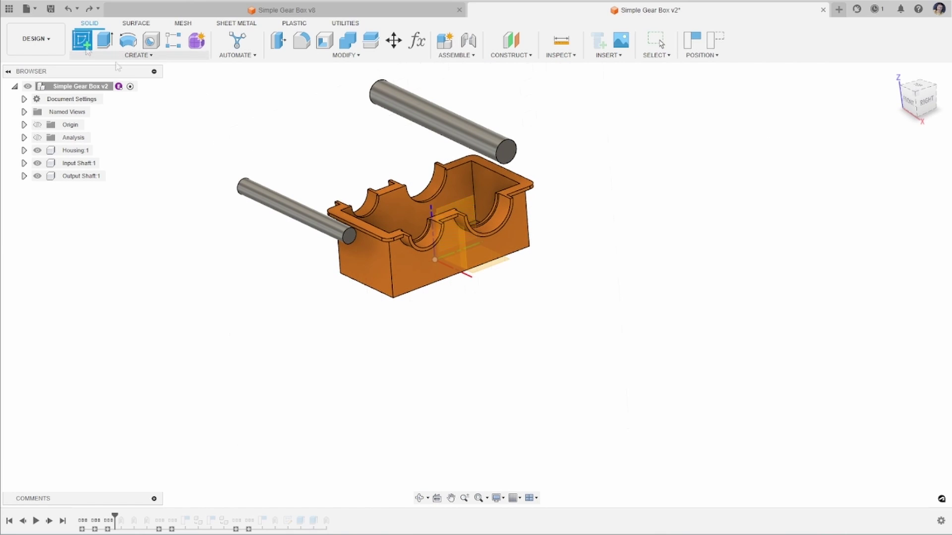
click(509, 154)
click(574, 291)
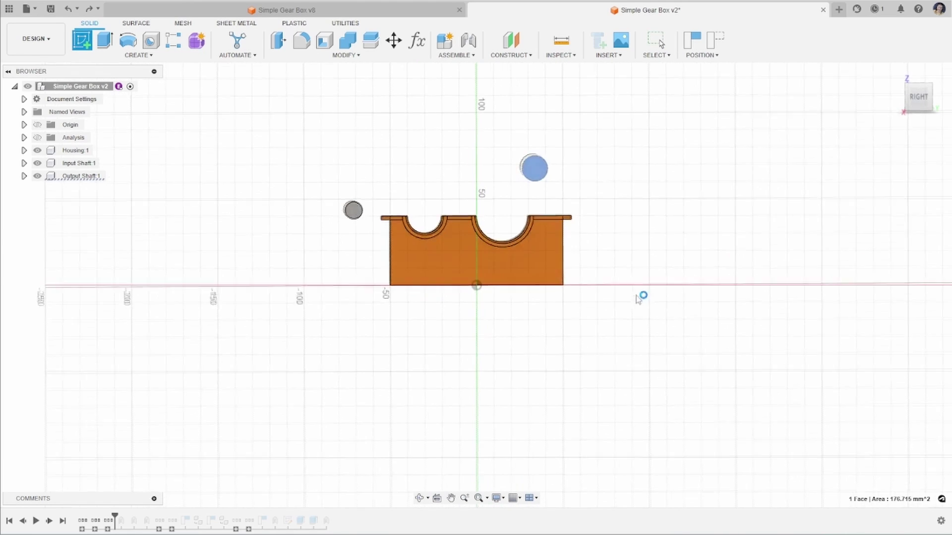
mouse_move(419, 170)
shift+middle_down()
mouse_move(366, 159)
mouse_move(376, 177)
shift+middle_up()
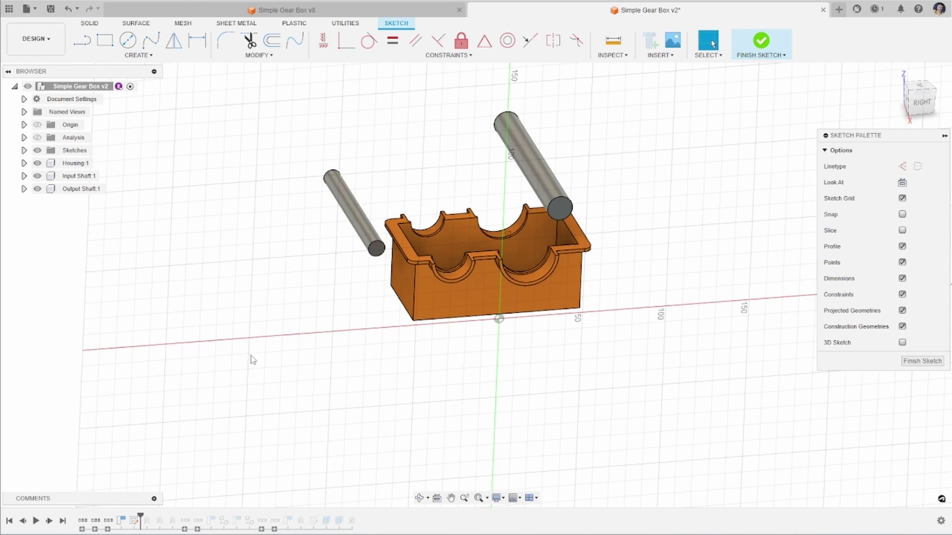
click(68, 9)
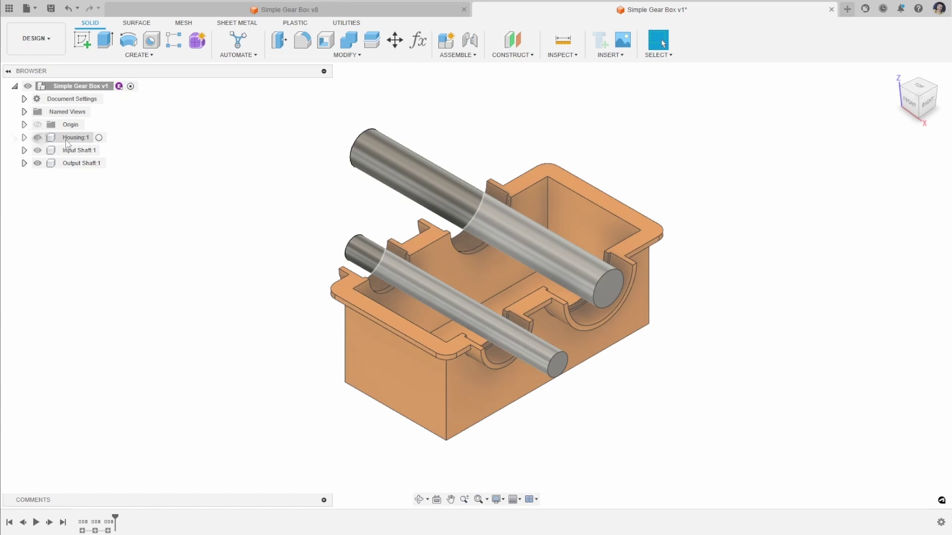
- Ground the Housing component, and remove its grounding again
right_click(66, 140)
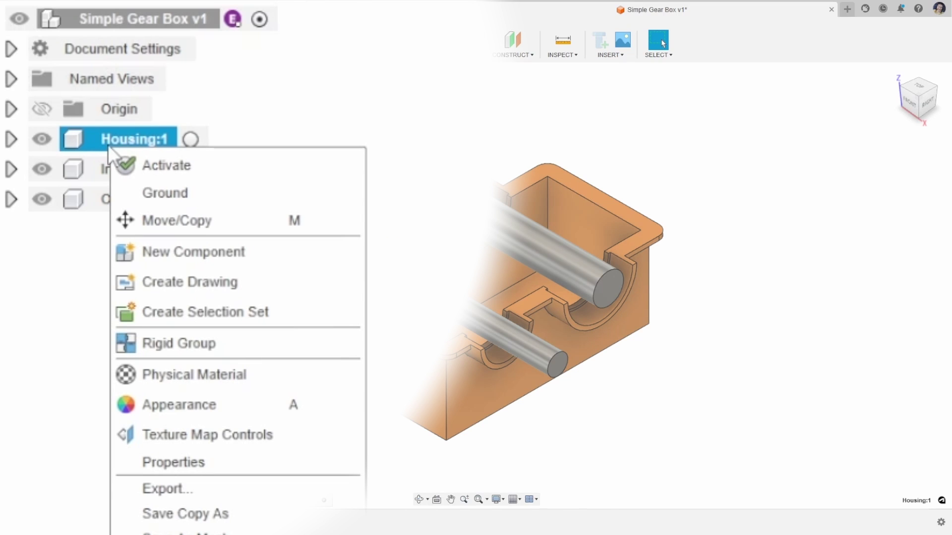
click(192, 193)
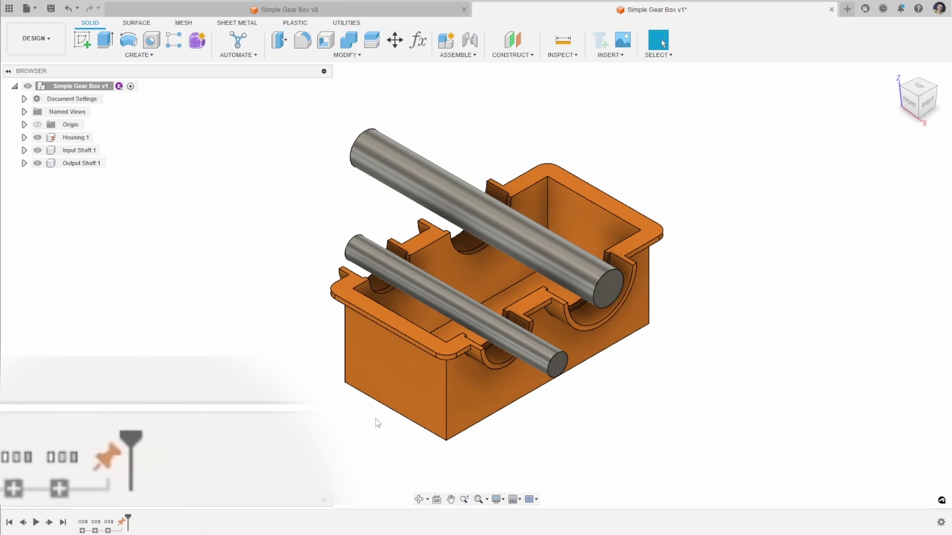
shift+middle_drag(240, 290, 248, 328)
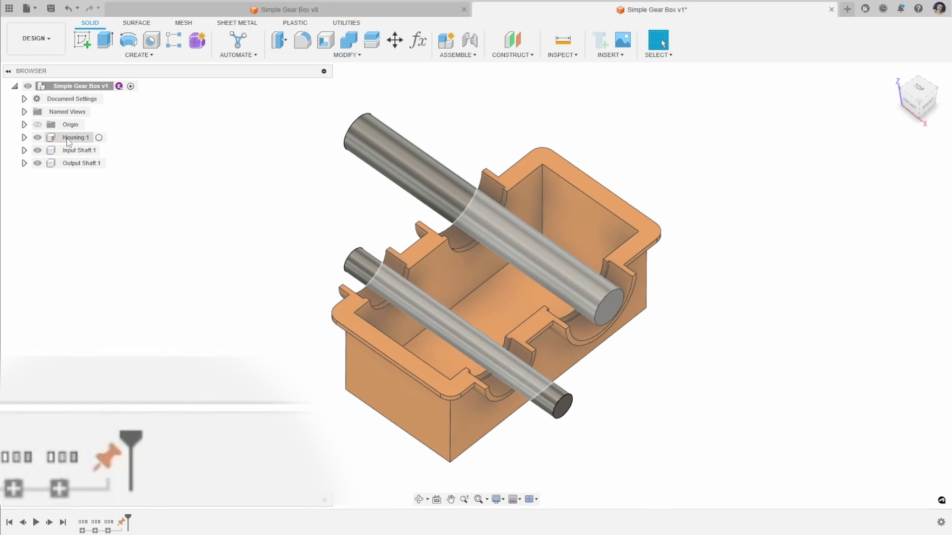
right_click(68, 139)
click(87, 159)
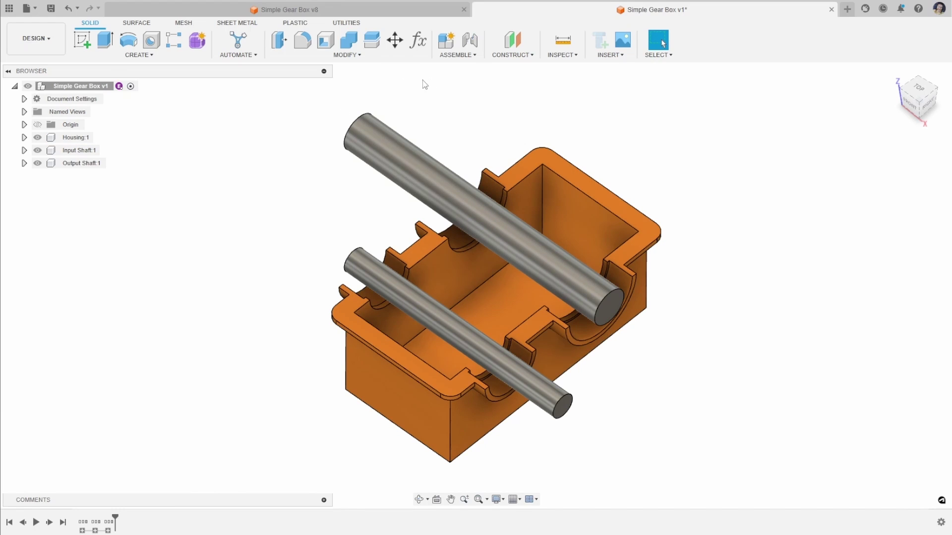
- Create a rigid as-built joint between the Housing component and the top-level Origin, previewing its motion
click(468, 59)
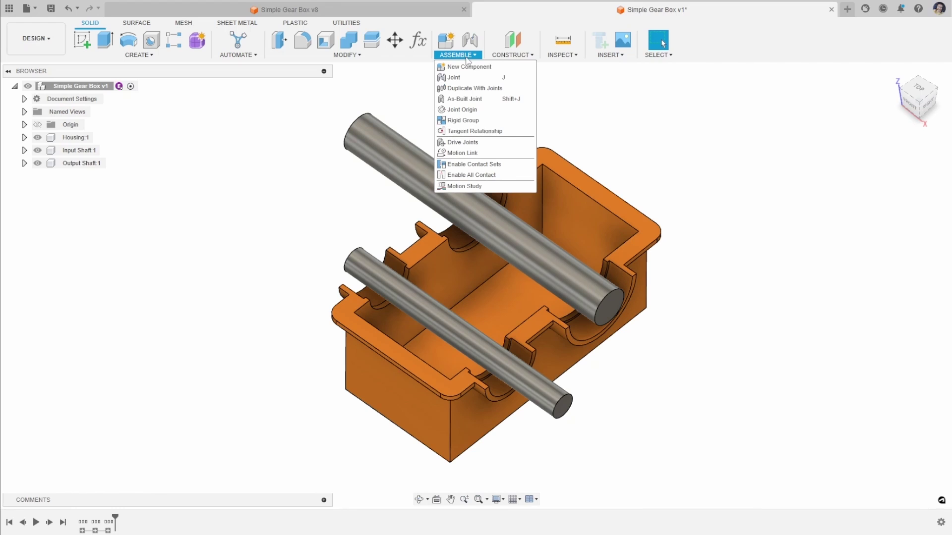
click(490, 101)
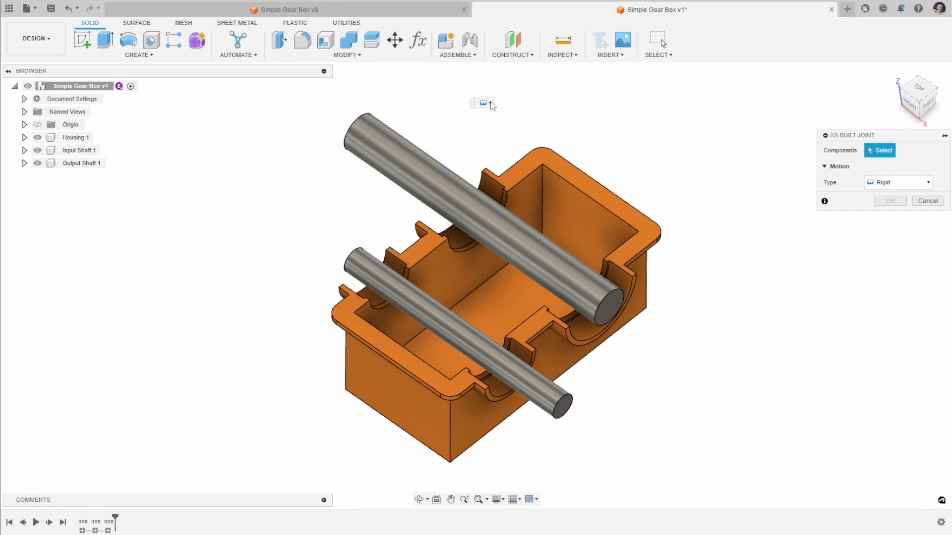
click(569, 200)
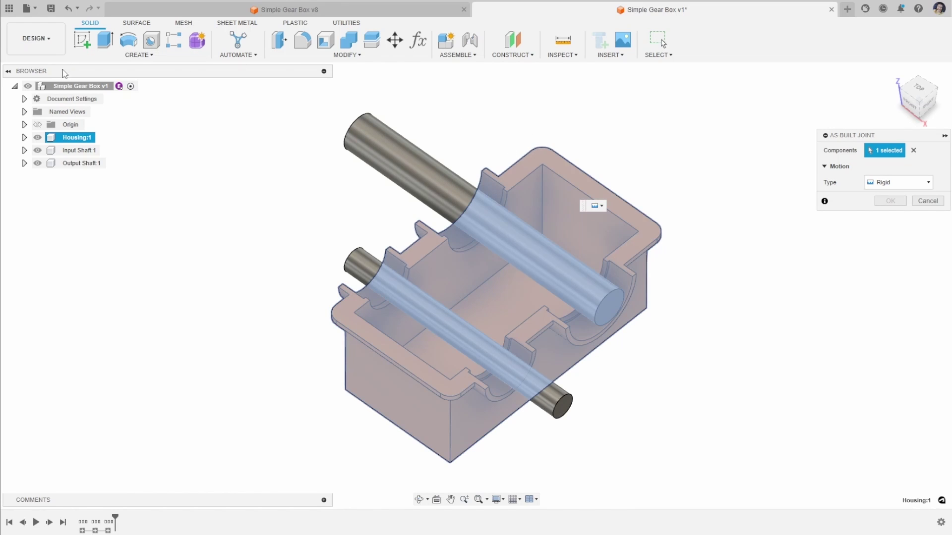
click(69, 126)
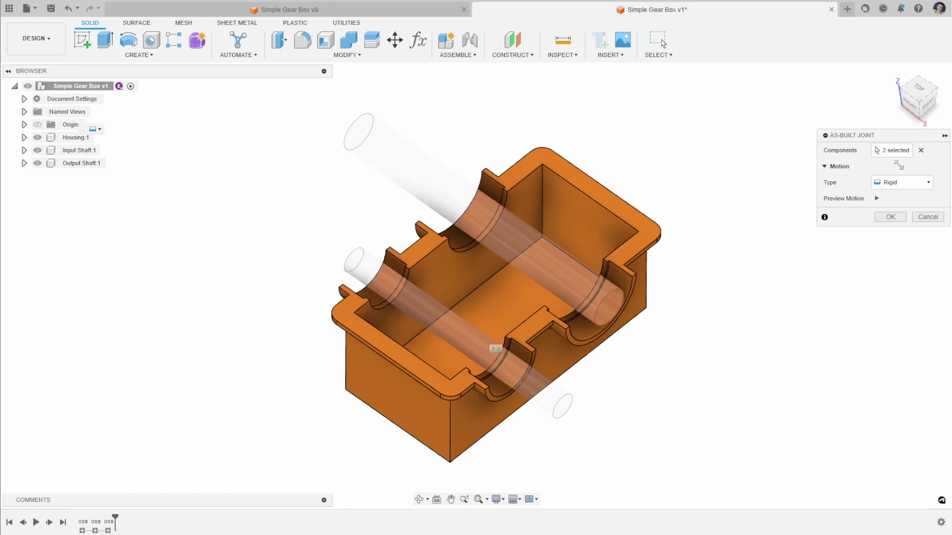
click(877, 198)
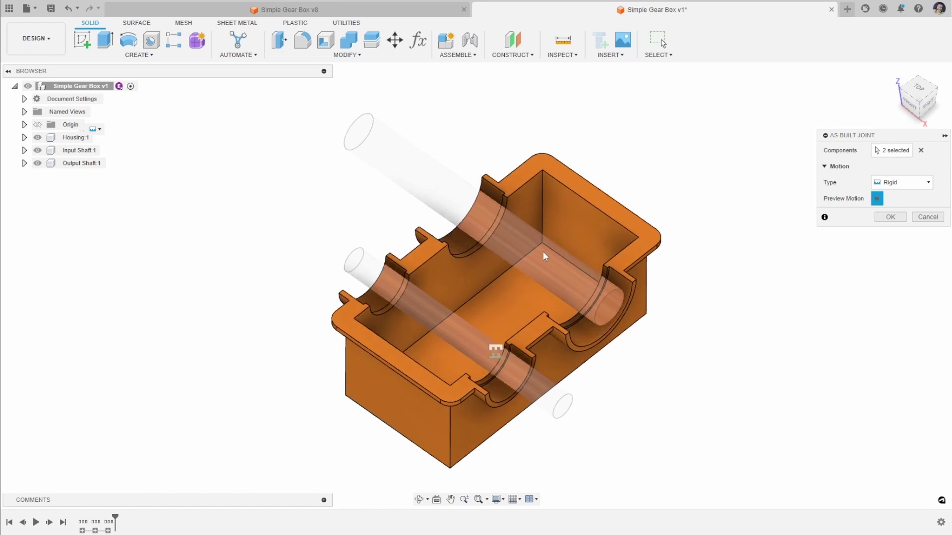
click(876, 198)
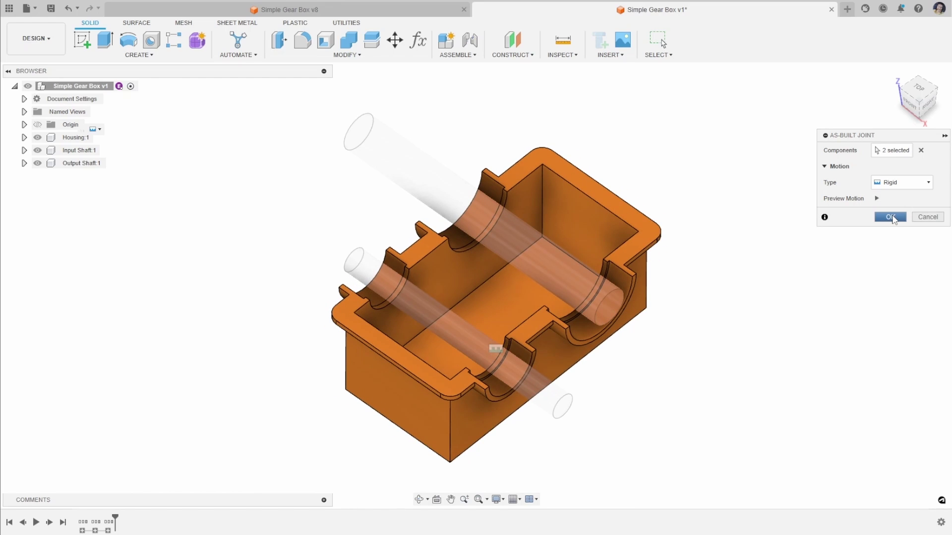
click(889, 217)
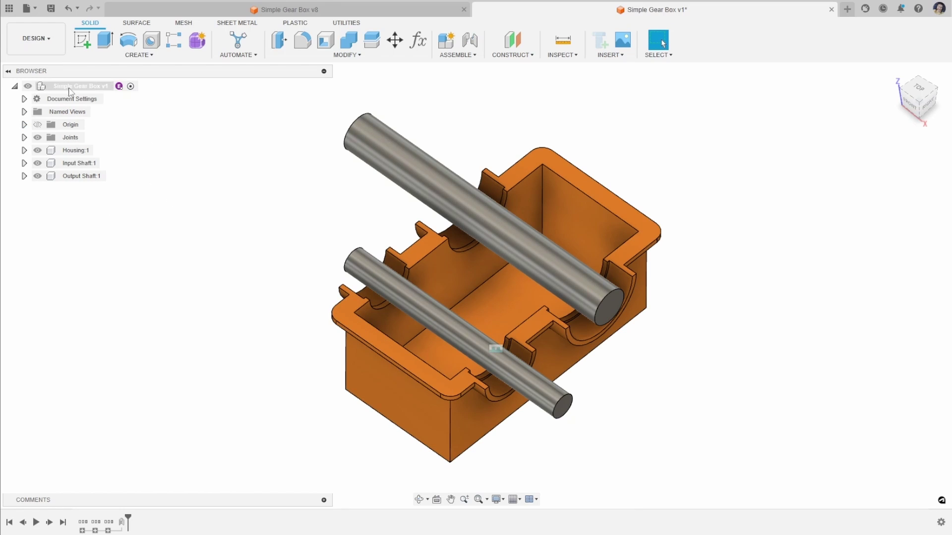
- Create a rigid as-built joint between the output shaft and the housing
shift+middle_drag(257, 223, 247, 214)
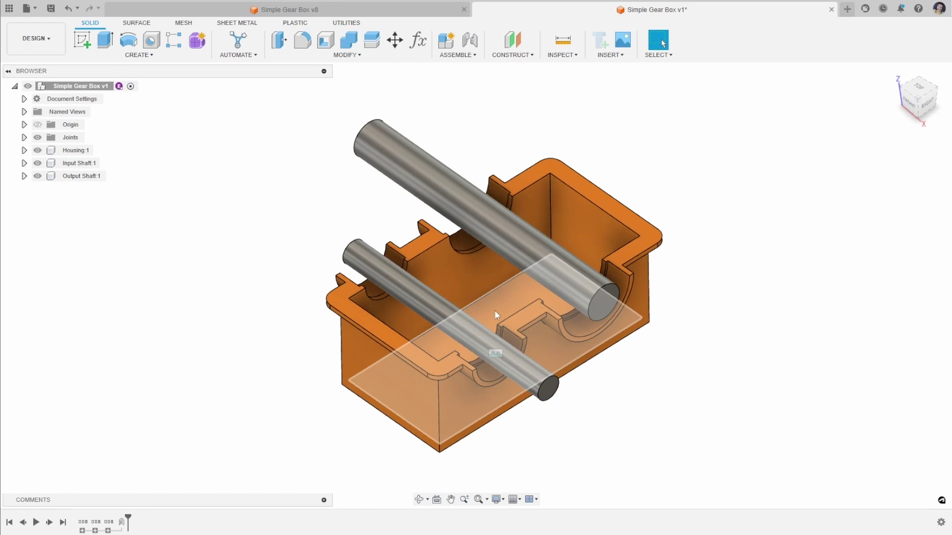
shift+middle_drag(264, 336, 270, 340)
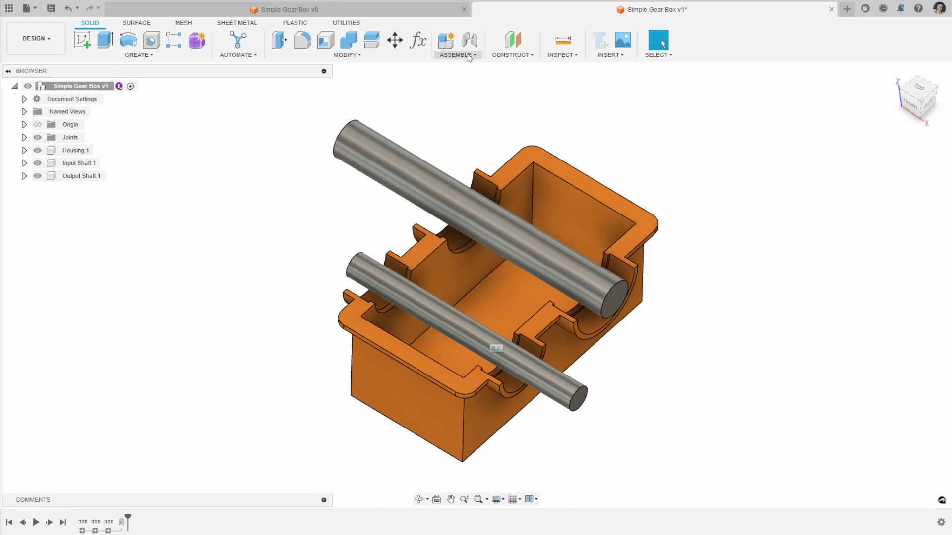
click(457, 55)
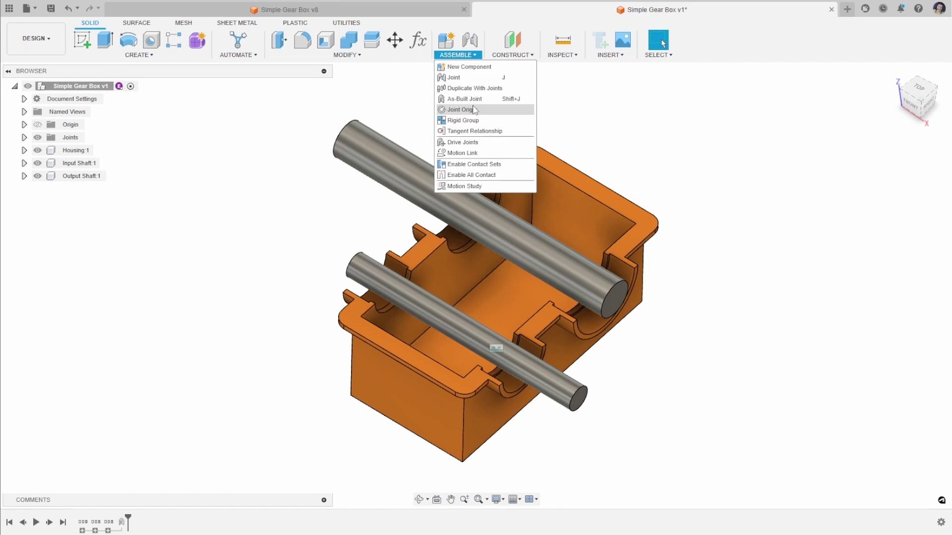
click(464, 96)
click(503, 245)
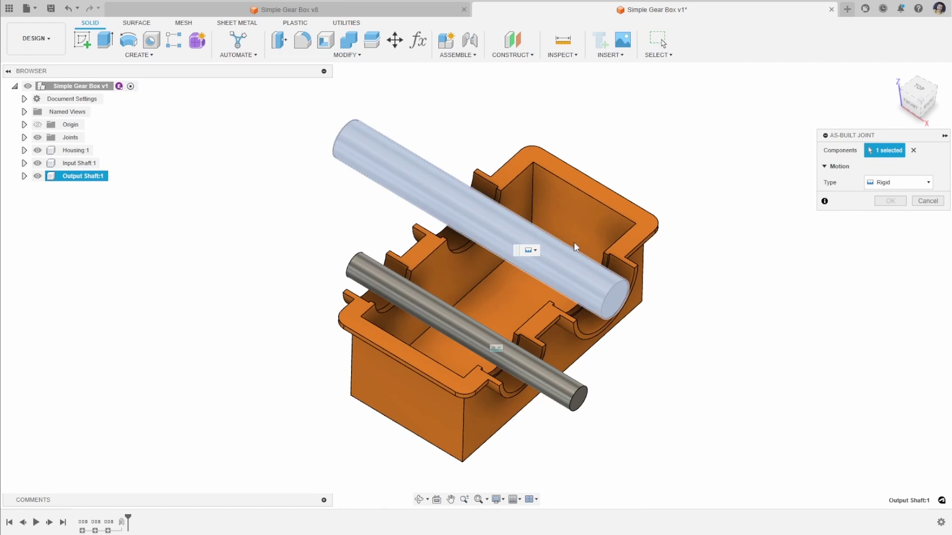
click(593, 213)
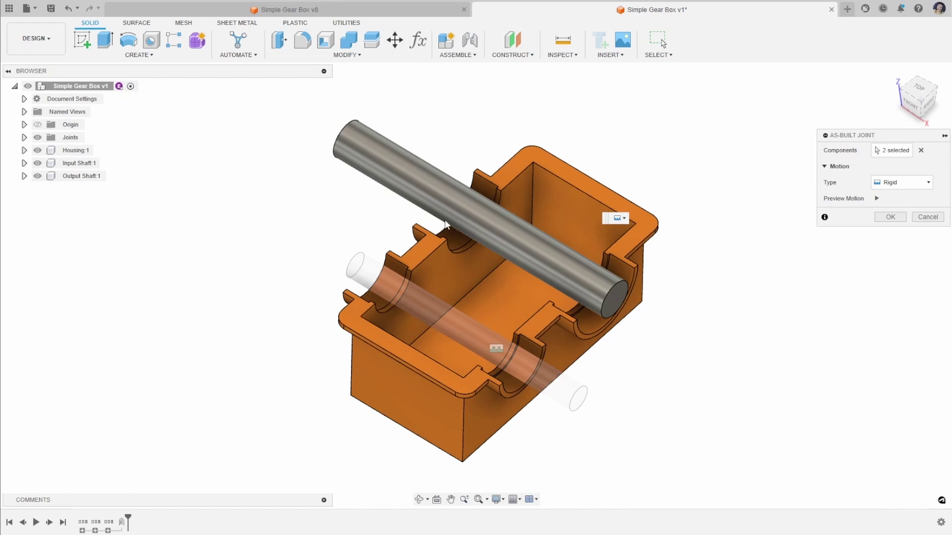
click(890, 218)
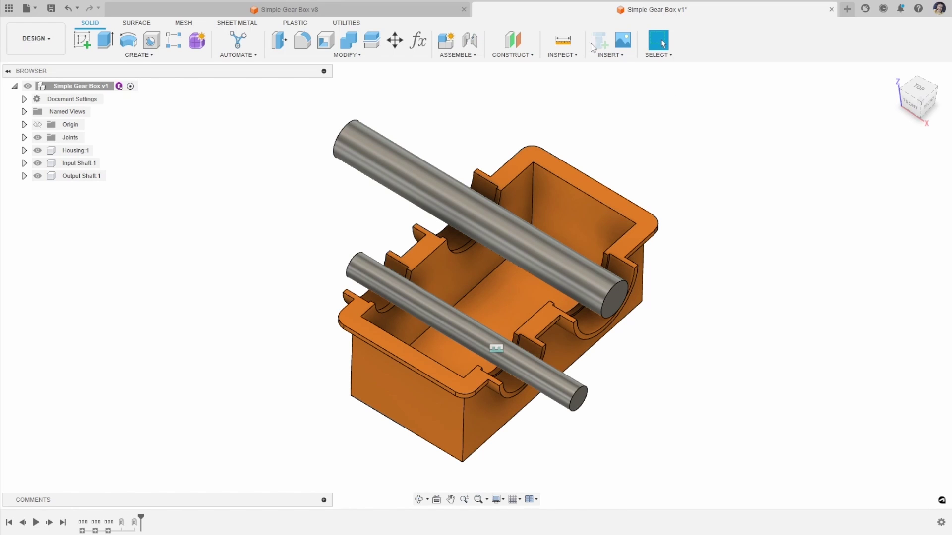
- Create a rigid as-built joint between the input shaft and the housing
click(457, 54)
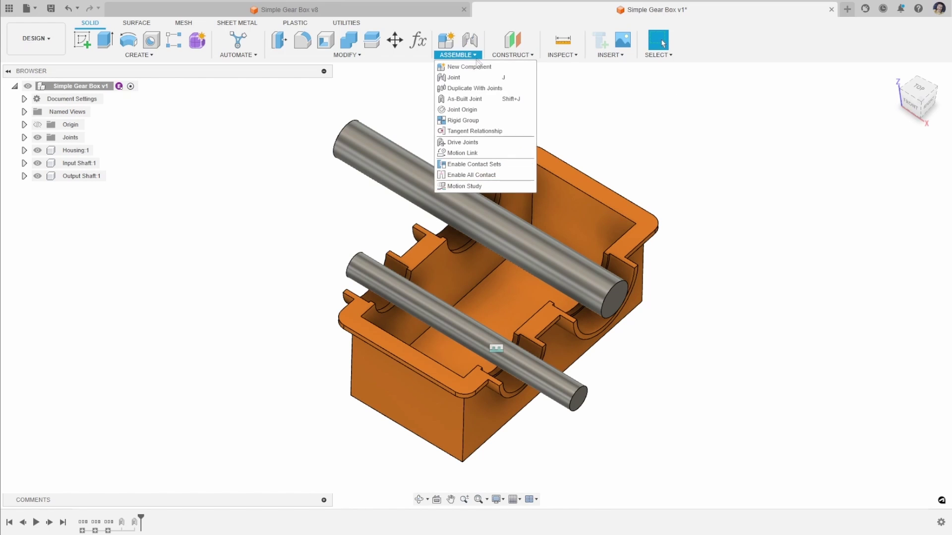
click(478, 108)
click(420, 310)
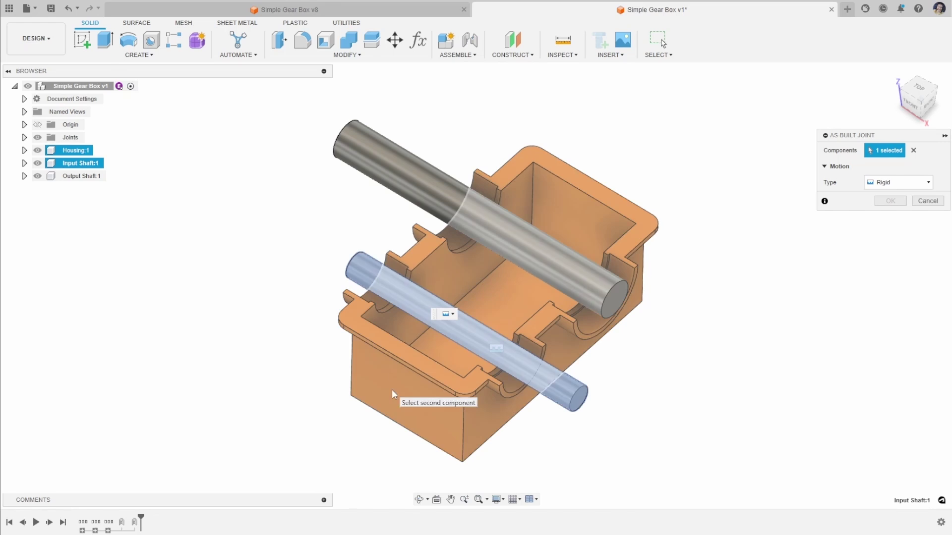
click(393, 391)
click(890, 218)
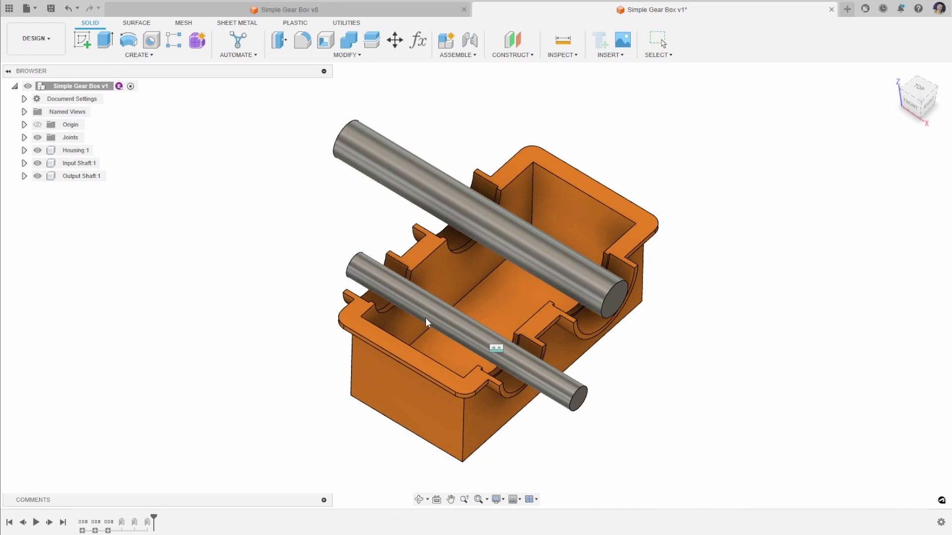
- Test the housing's rigid joint to the origin by suppressing it and moving the assembly away from the displayed origin, and restore the joint
shift+middle_drag(389, 381, 391, 421)
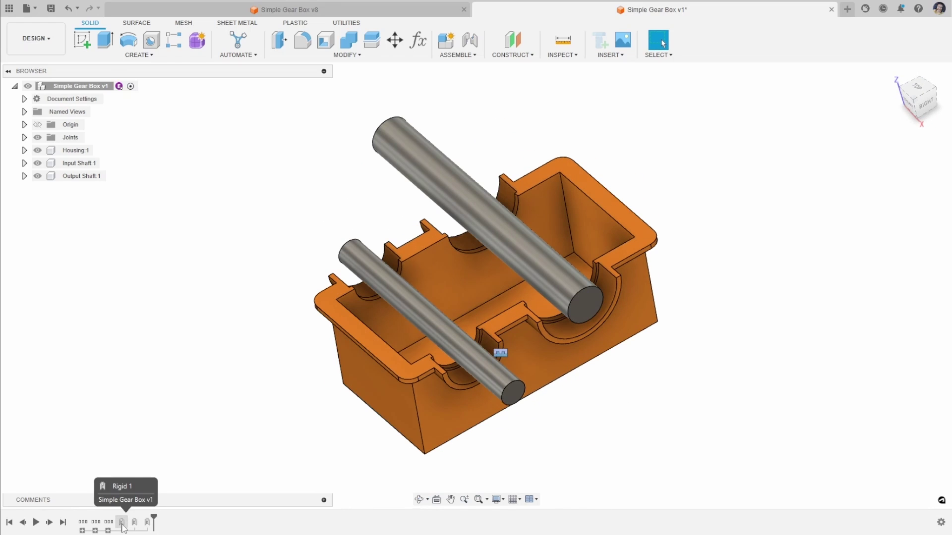
right_click(122, 523)
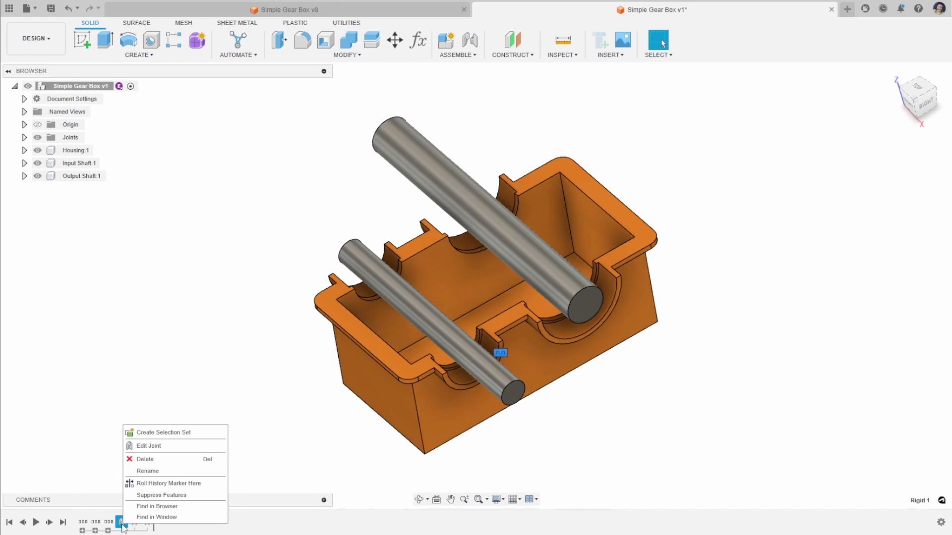
click(161, 495)
drag(458, 335, 410, 293)
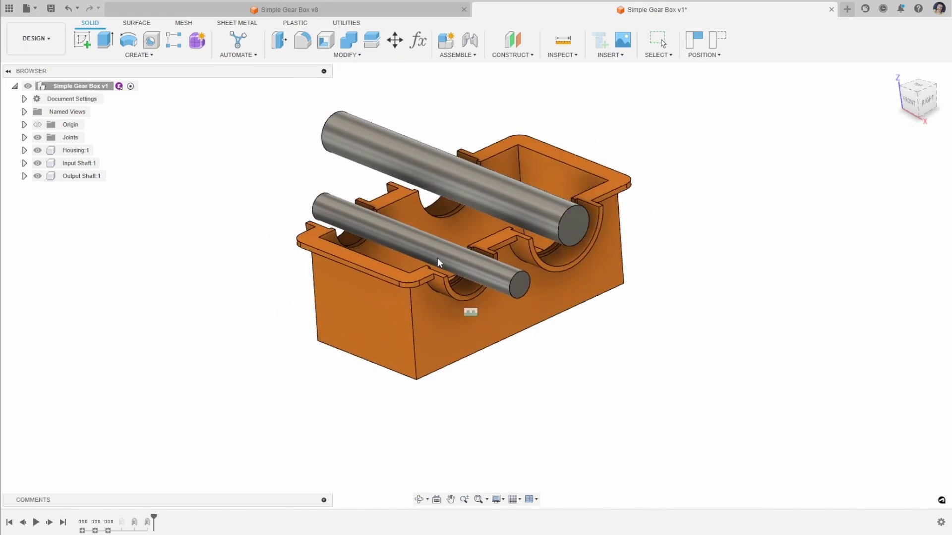
click(37, 125)
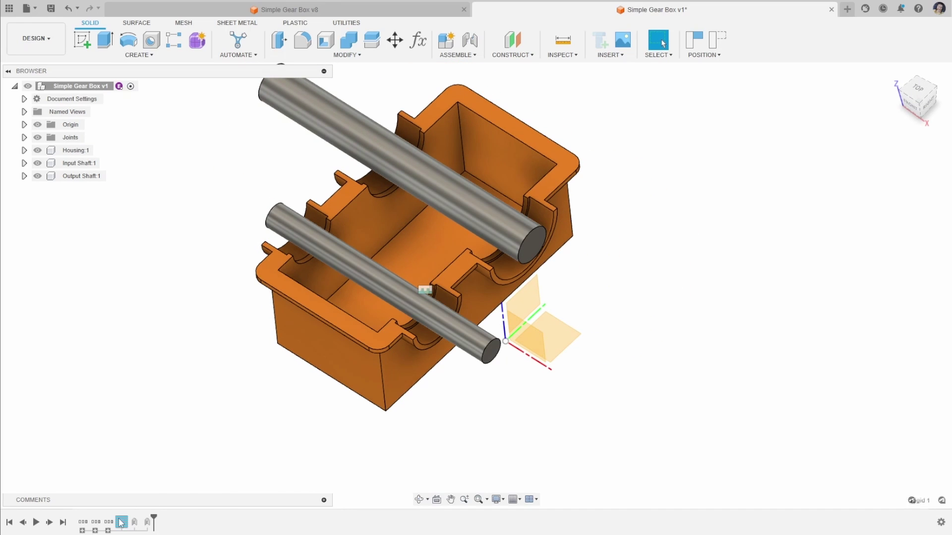
right_click(121, 523)
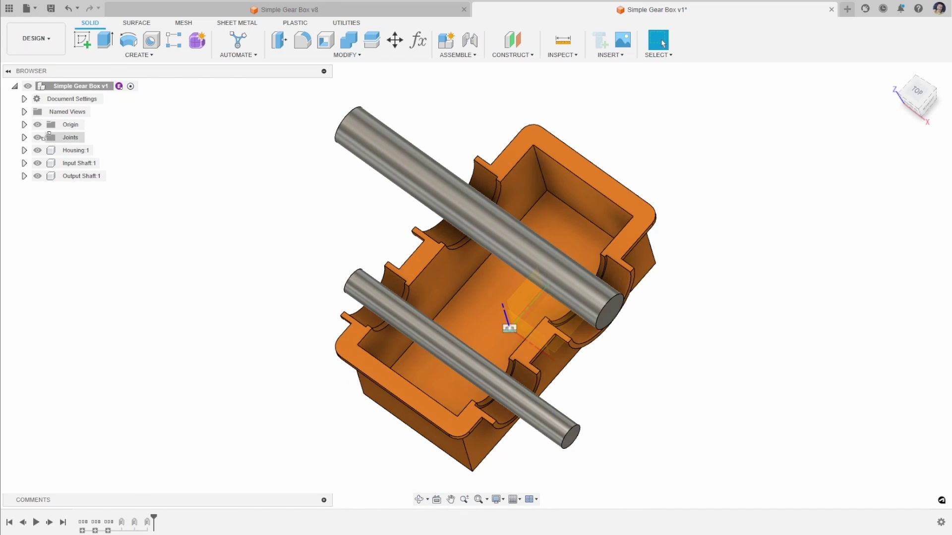
click(37, 125)
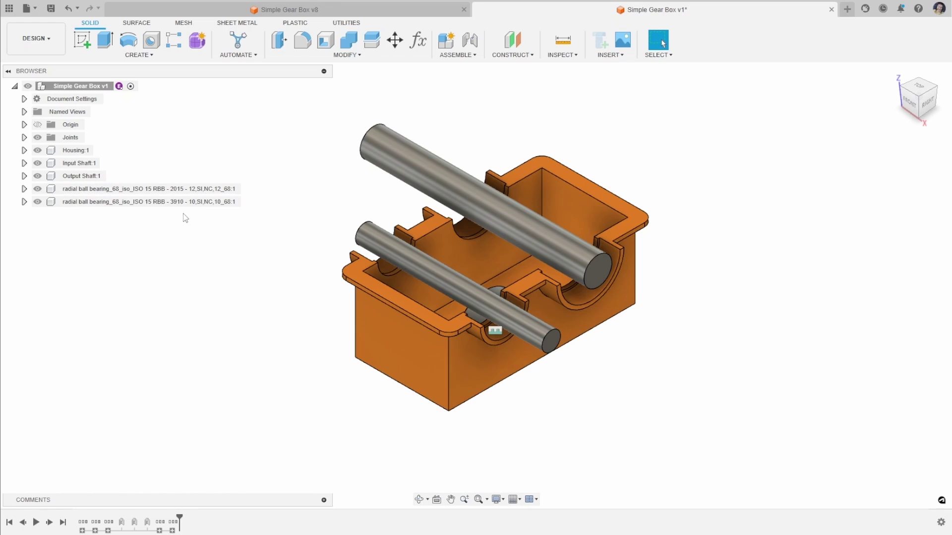
- Move the larger radial ball bearing freehand onto the output shaft, and revert it to its original position
shift+middle_drag(306, 187, 291, 213)
mouse_move(543, 337)
shift+middle_down()
mouse_move(533, 345)
mouse_move(547, 323)
mouse_move(535, 317)
mouse_move(533, 331)
shift+middle_up()
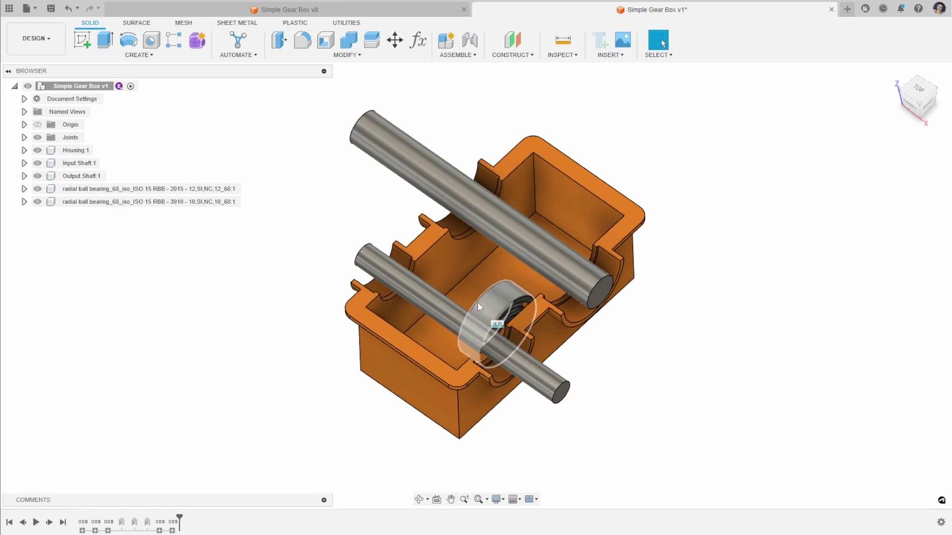
drag(508, 308, 441, 157)
shift+middle_drag(573, 221, 545, 210)
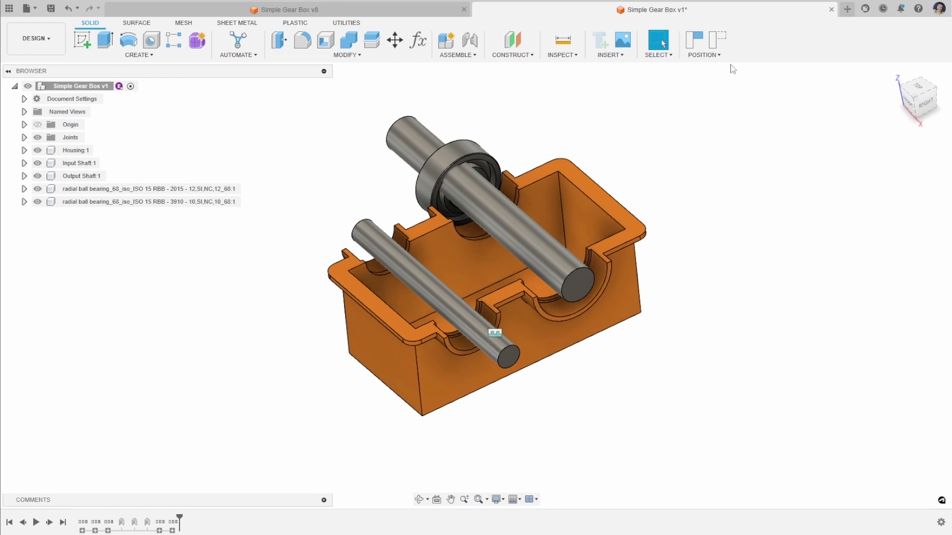
click(719, 40)
- Start aligning components with the center of the larger bearing's outer side face as the point to align from
shift+middle_drag(555, 337, 555, 379)
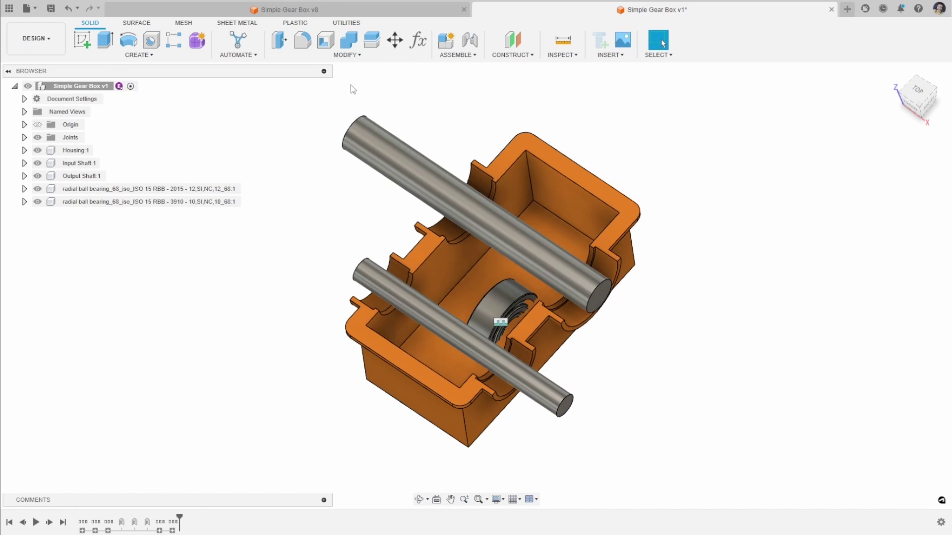
click(349, 59)
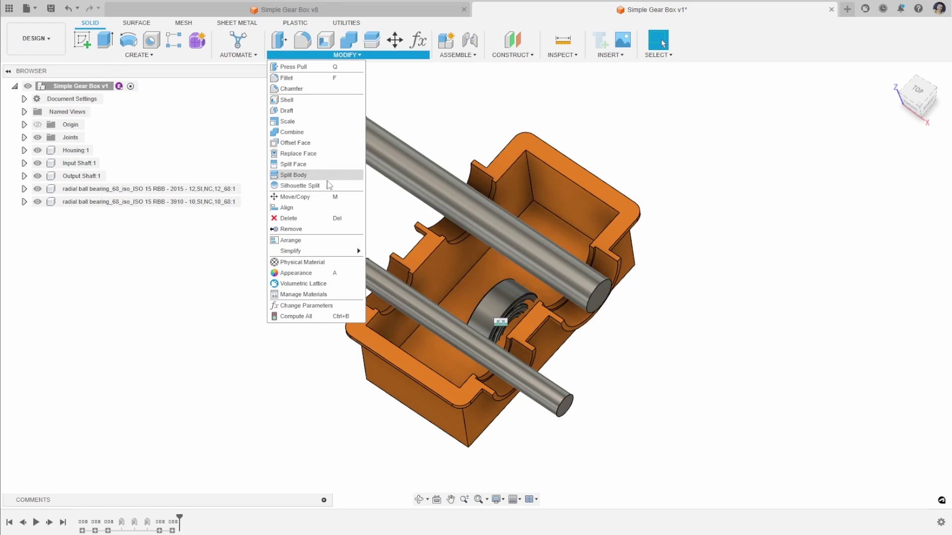
click(326, 211)
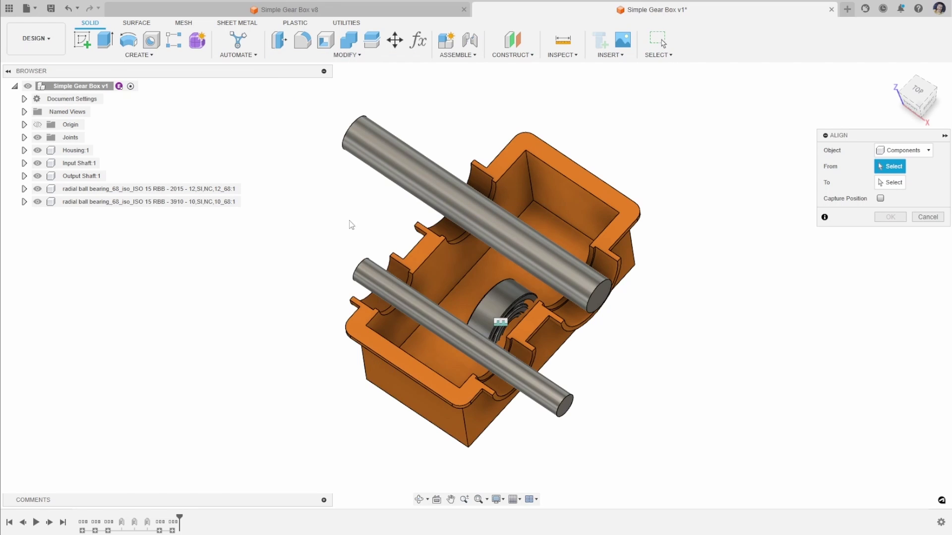
scroll(499, 273, up, 5)
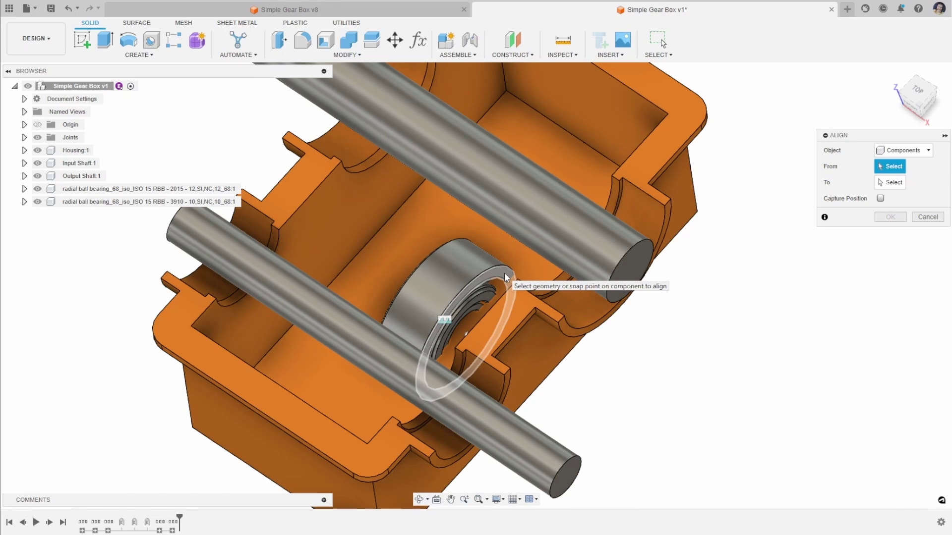
click(466, 331)
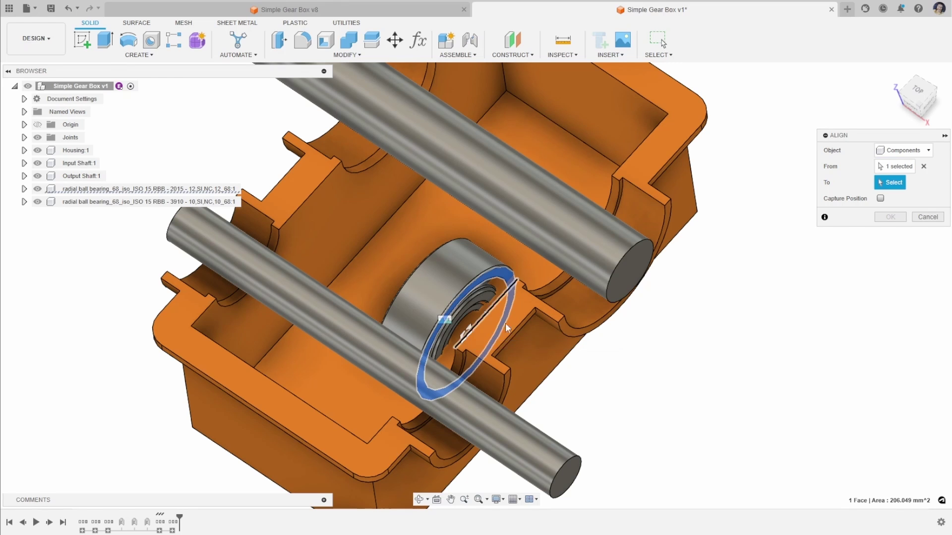
- Align the larger bearing to the center of the curved shoulder face in the housing's output shaft bearing seat
scroll(563, 292, down, 5)
shift+middle_drag(297, 272, 368, 265)
scroll(439, 253, up, 5)
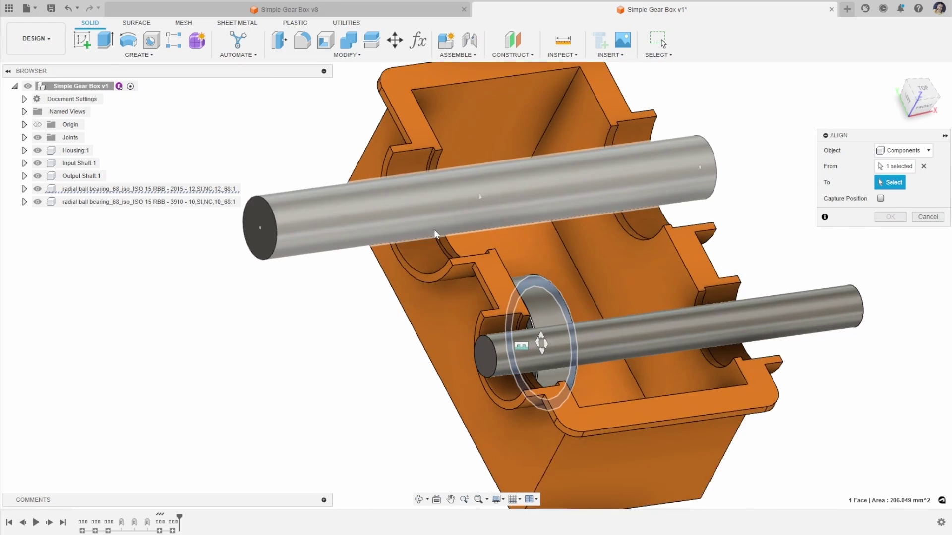
scroll(439, 252, up, 5)
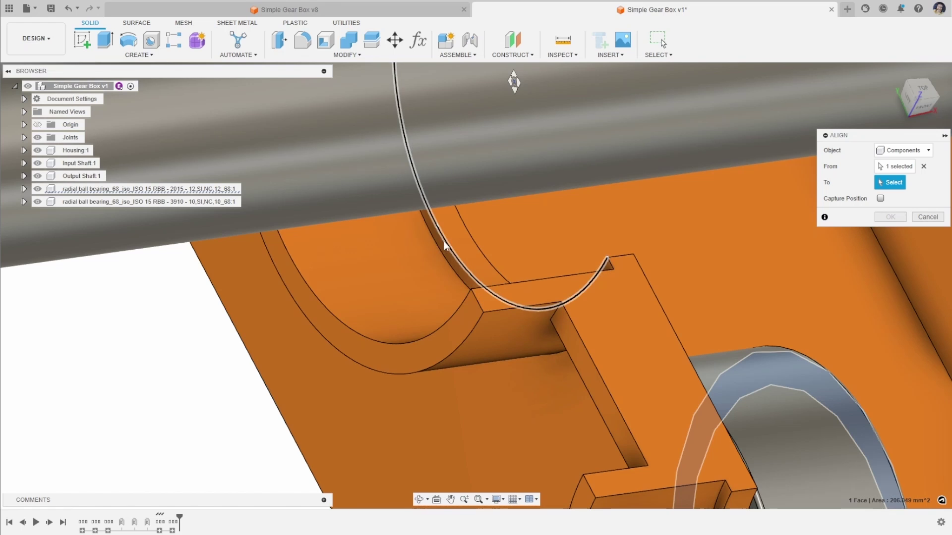
scroll(452, 266, down, 4)
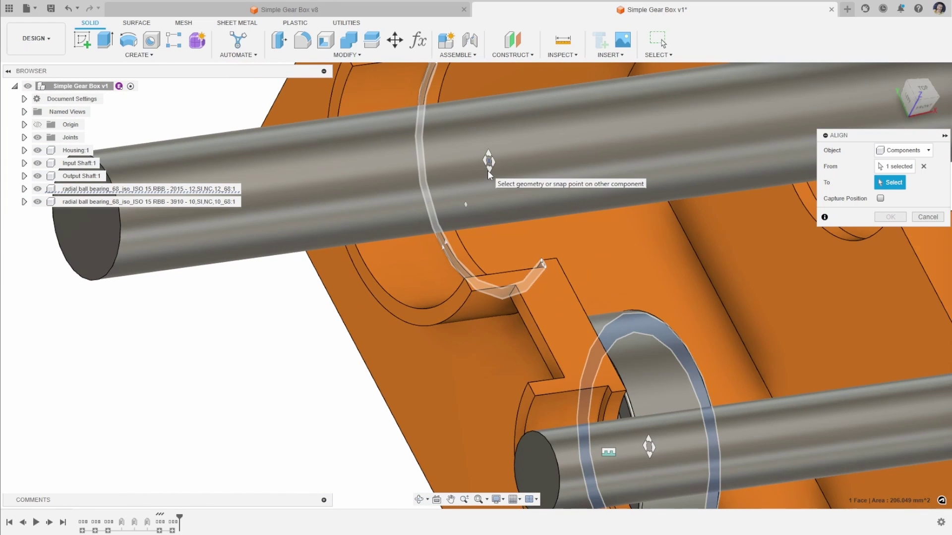
click(488, 171)
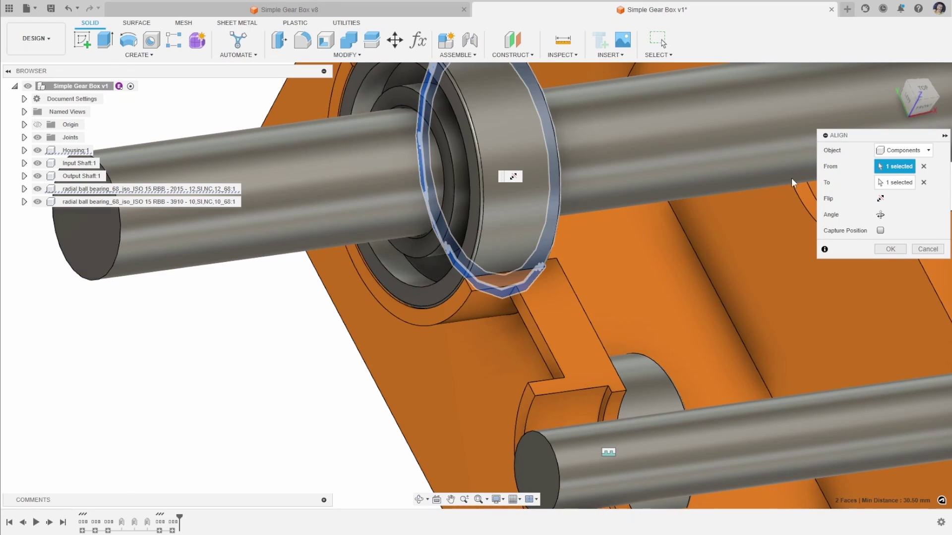
- Preview the larger bearing's flipped orientation, switch it back, and accept the alignment with Capture Position off
shift+middle_drag(554, 280, 525, 257)
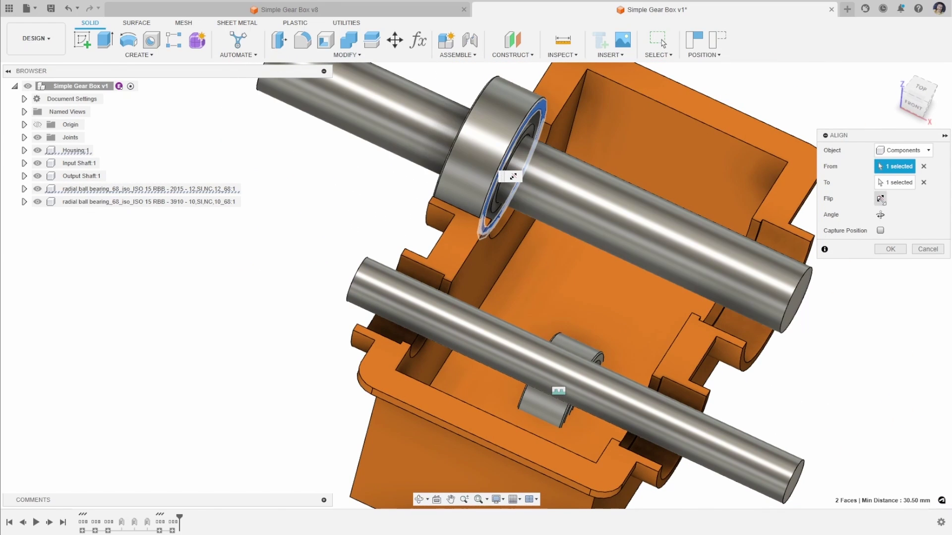
click(879, 198)
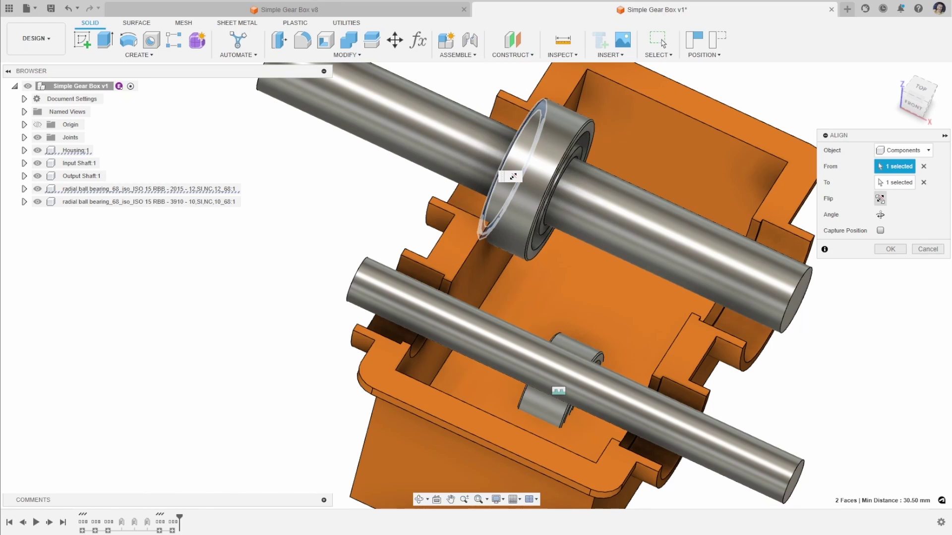
click(879, 198)
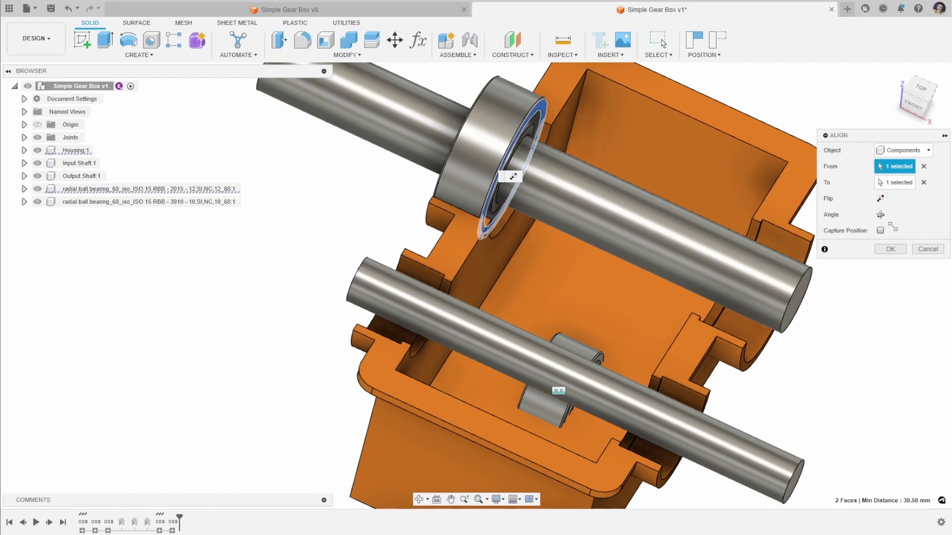
click(890, 250)
- Capture the aligned position of the larger bearing on the output shaft
shift+middle_drag(299, 226, 289, 208)
scroll(361, 197, down, 2)
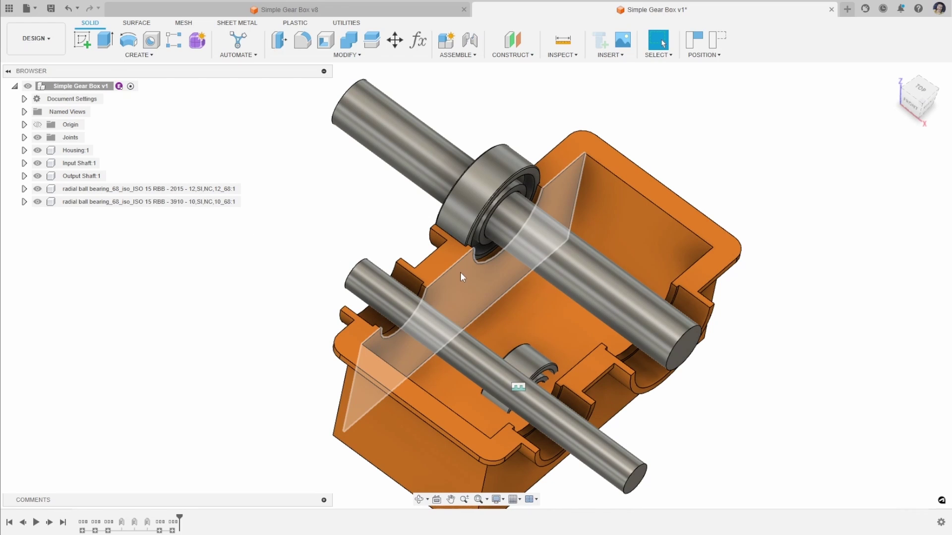
shift+middle_drag(317, 190, 326, 205)
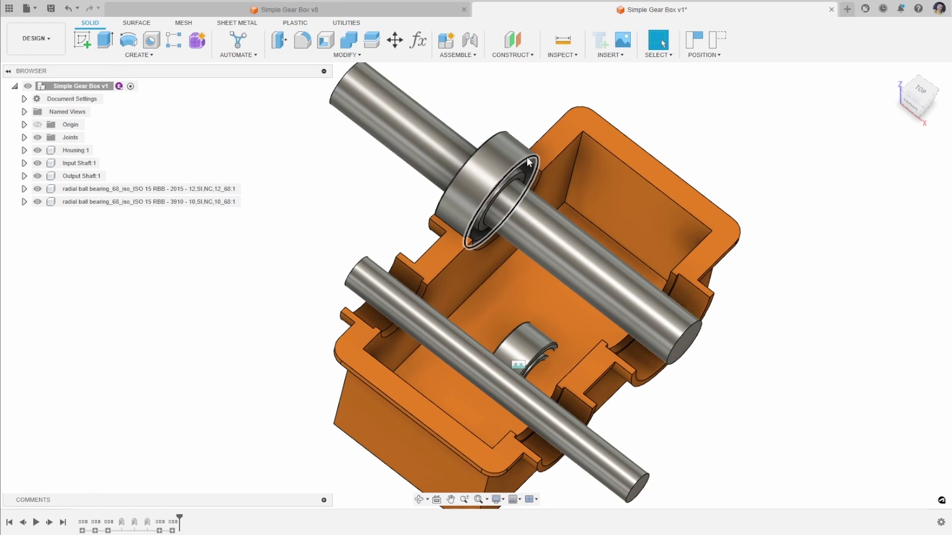
click(695, 40)
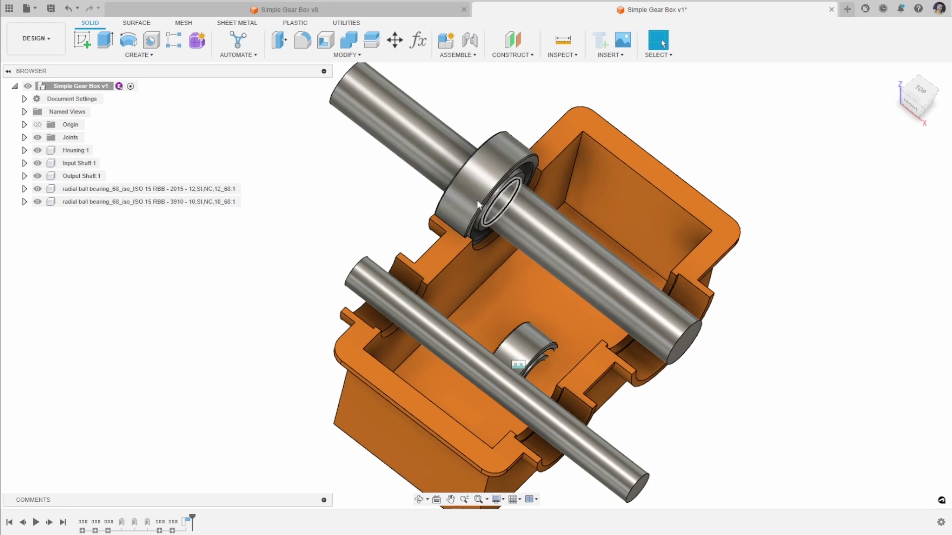
- Move the larger bearing out of its housing seat freehand, and revert it to the captured position
shift+middle_drag(332, 255, 357, 268)
drag(448, 176, 340, 162)
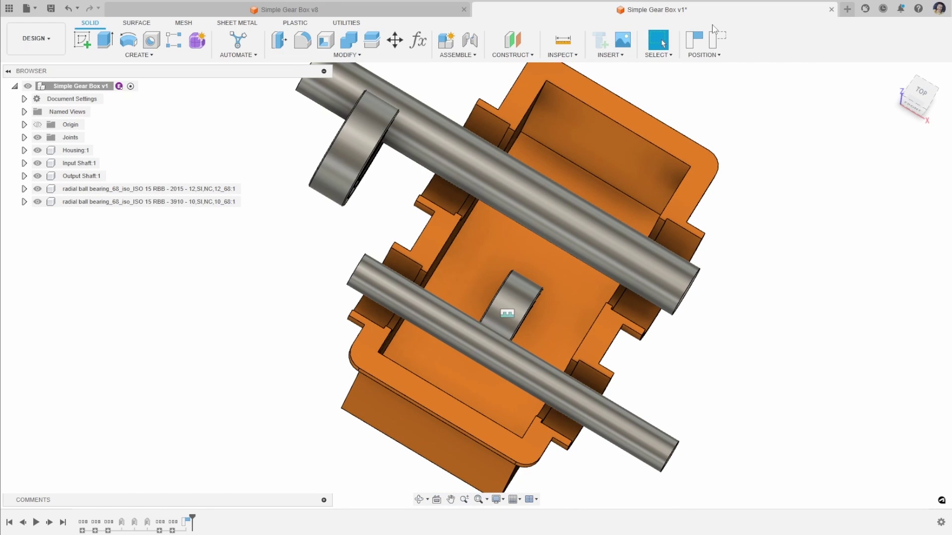
click(717, 40)
shift+middle_drag(374, 193, 363, 164)
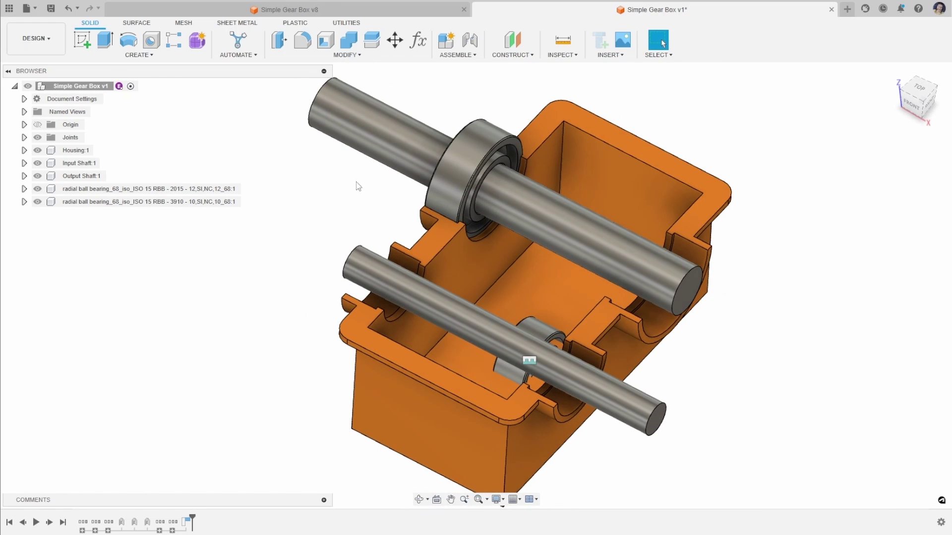
- Free-move the smaller radial ball bearing out of the housing to beyond the input shaft's far end, offset 19.874, 12.822 and -62.786 mm in XYZ
shift+middle_drag(254, 238, 259, 263)
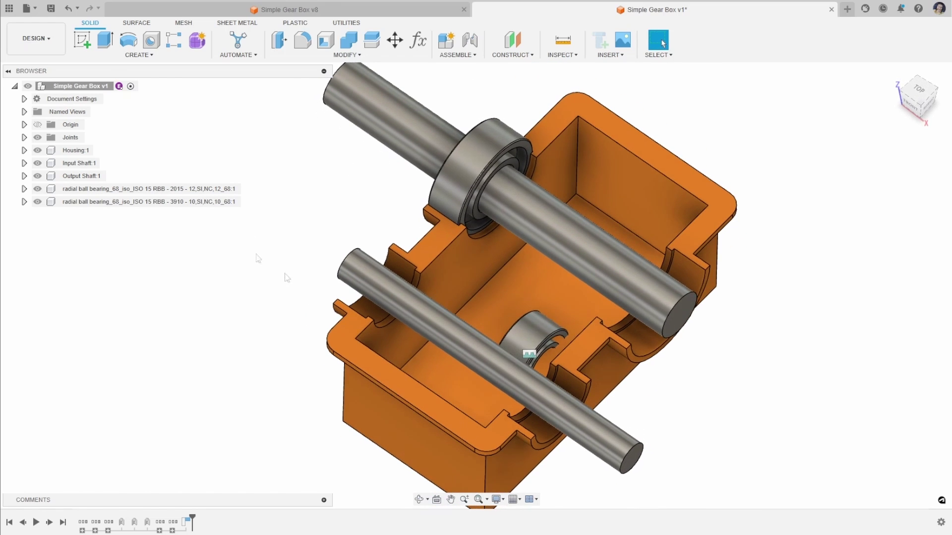
click(396, 42)
click(550, 336)
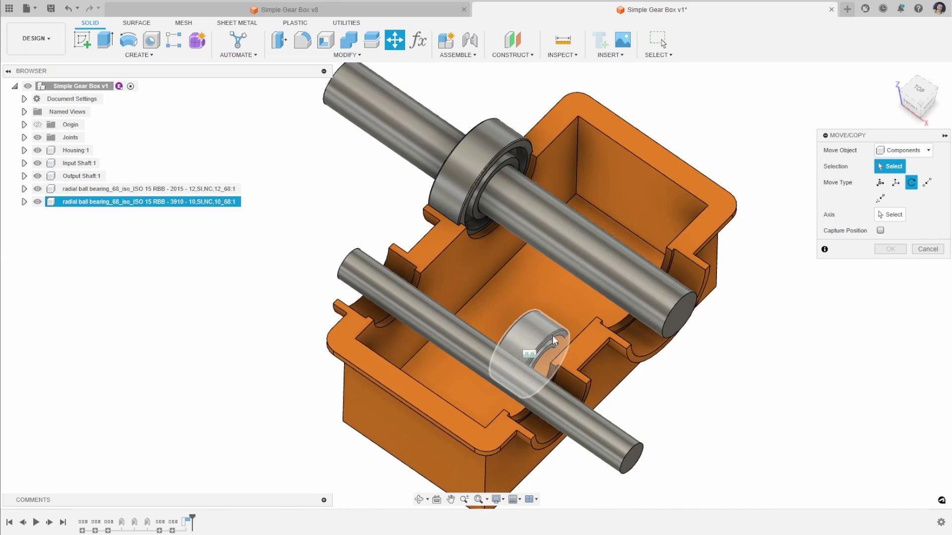
scroll(560, 339, up, 3)
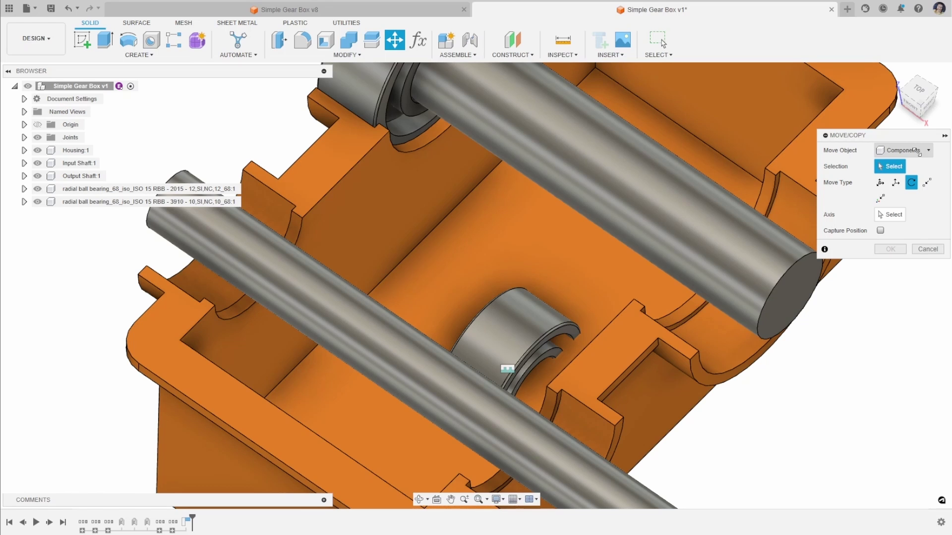
click(880, 182)
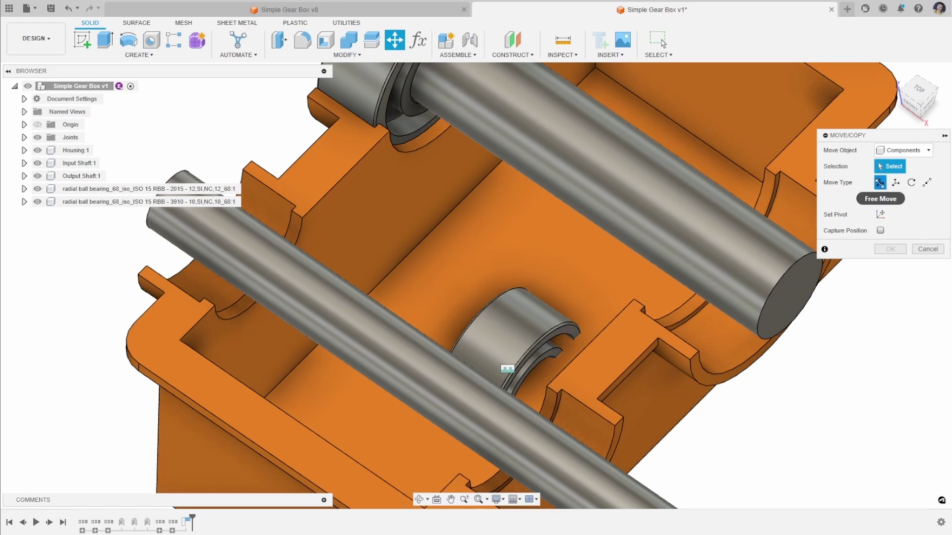
click(512, 339)
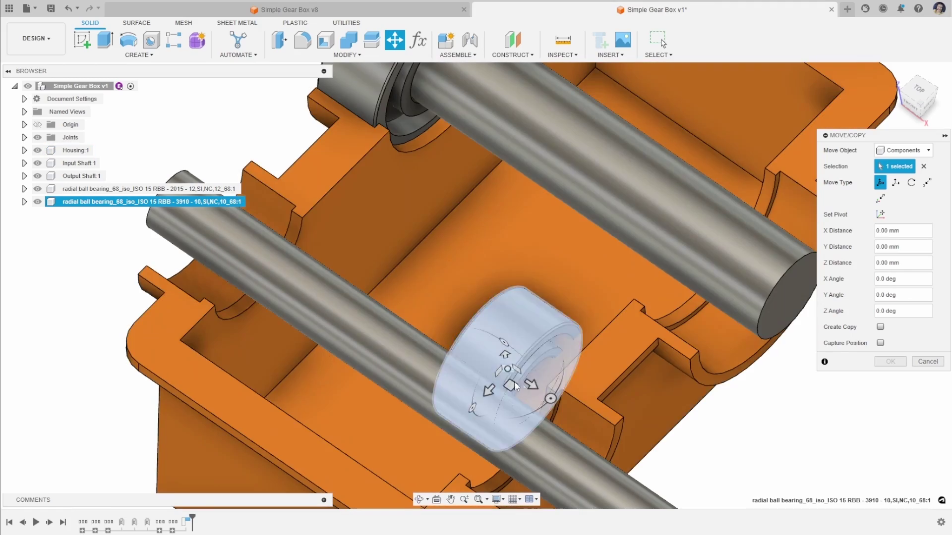
drag(506, 370, 108, 138)
- Change the move type to Translate and shift the smaller bearing 1 mm along its X direction
shift+middle_drag(255, 340, 293, 314)
shift+middle_drag(277, 338, 281, 339)
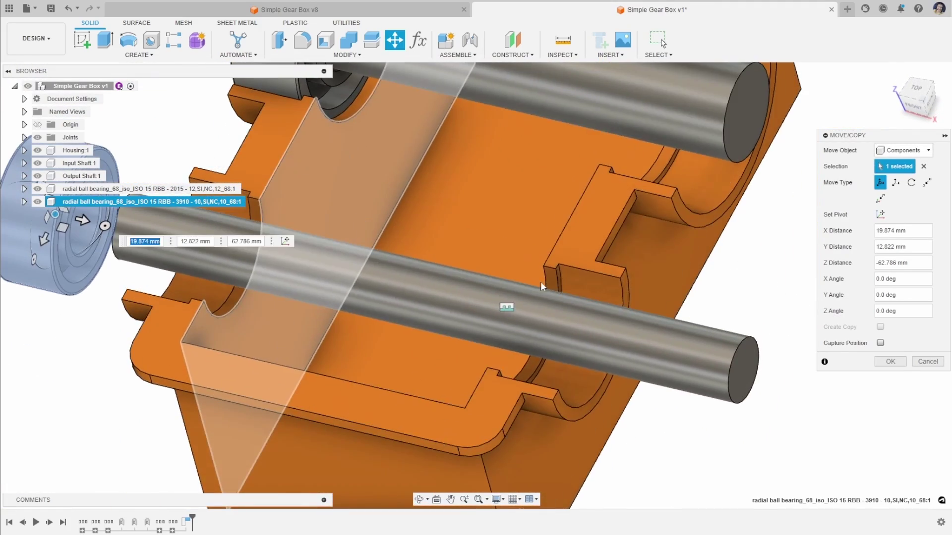
scroll(617, 261, down, 2)
click(896, 183)
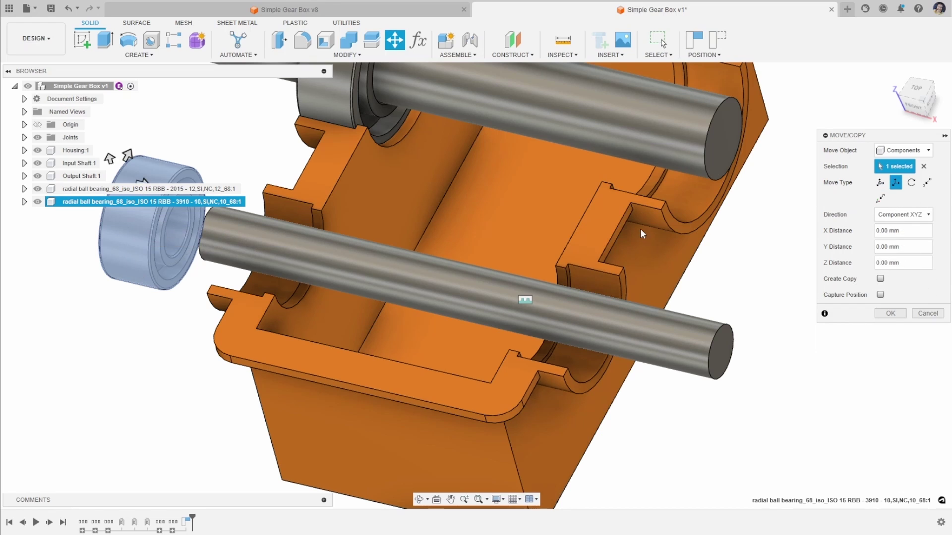
scroll(222, 177, down, 2)
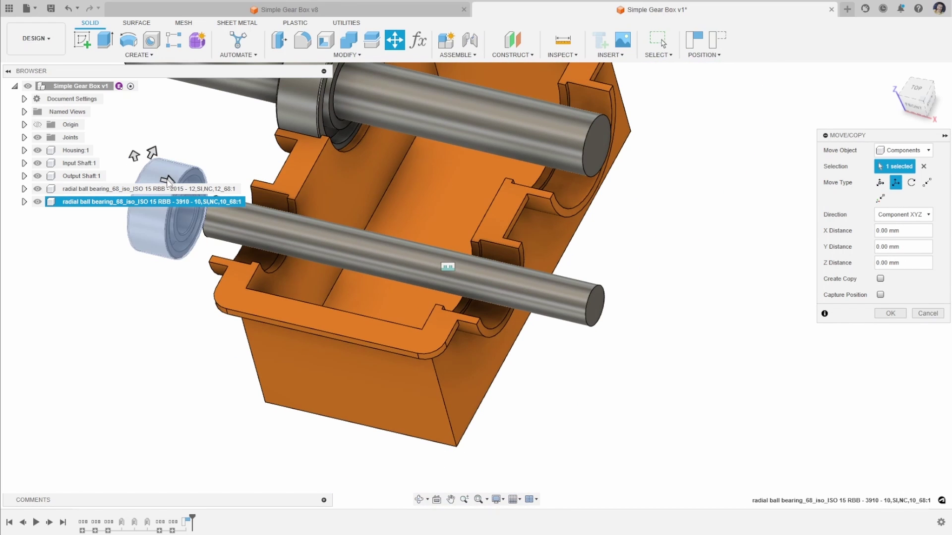
mouse_move(168, 177)
mouse_down()
mouse_move(274, 202)
mouse_move(173, 177)
mouse_up()
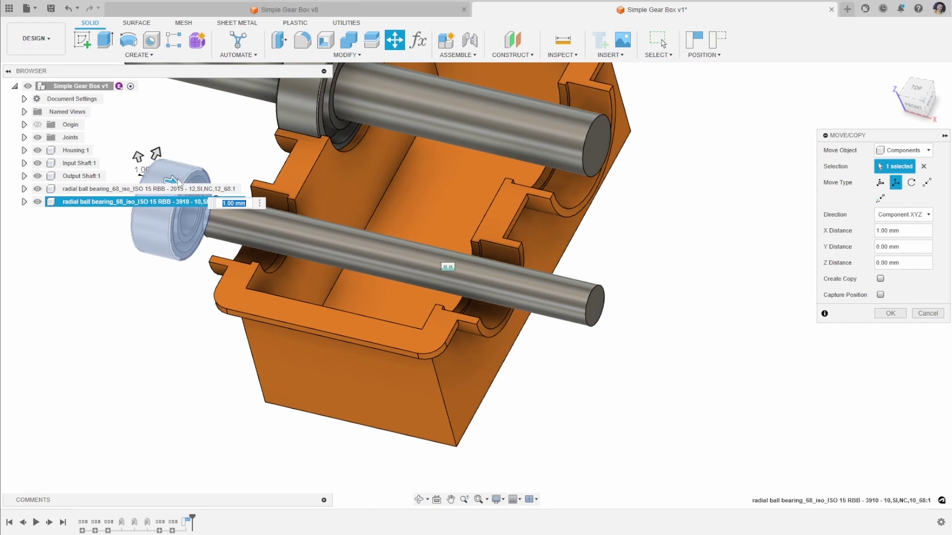
- Move the smaller bearing point to point, from its outer ring face's centre to the centre of the housing seat's shoulder, with Capture Position off
click(927, 182)
scroll(343, 229, up, 5)
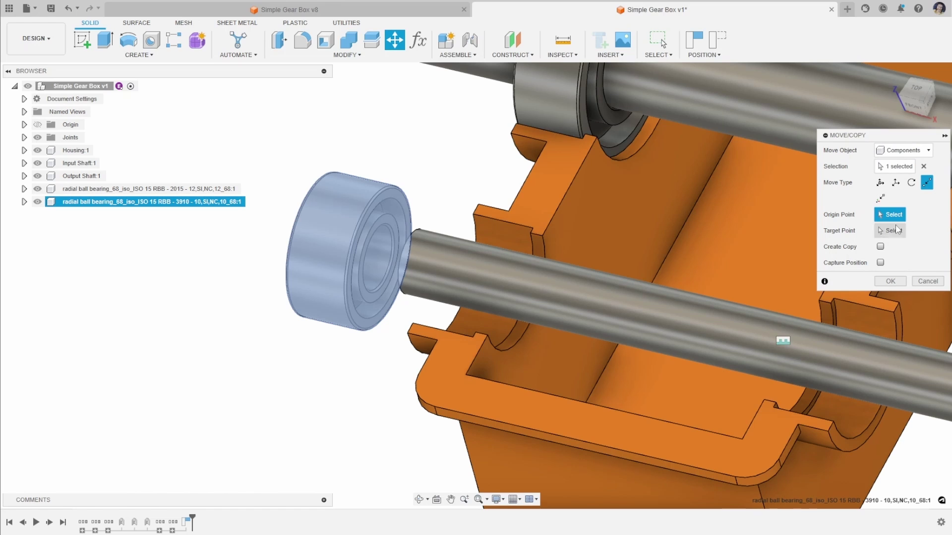
scroll(392, 198, up, 3)
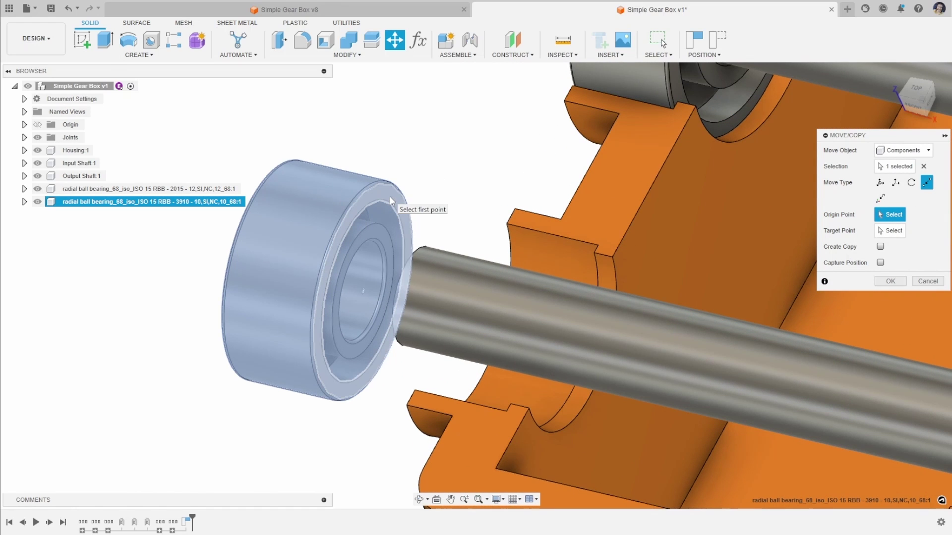
click(366, 293)
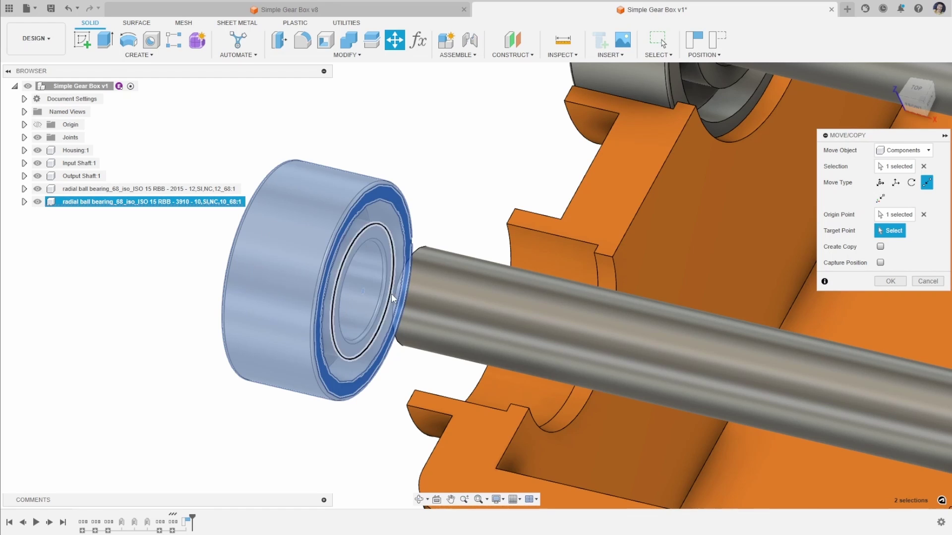
shift+middle_drag(510, 199, 562, 233)
scroll(565, 219, up, 4)
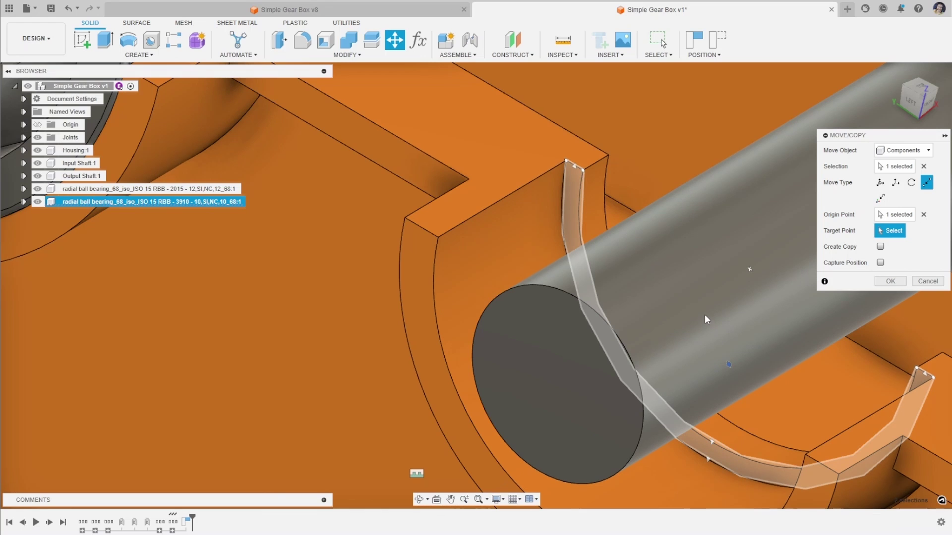
click(749, 270)
scroll(456, 312, down, 3)
shift+middle_drag(456, 313, 753, 278)
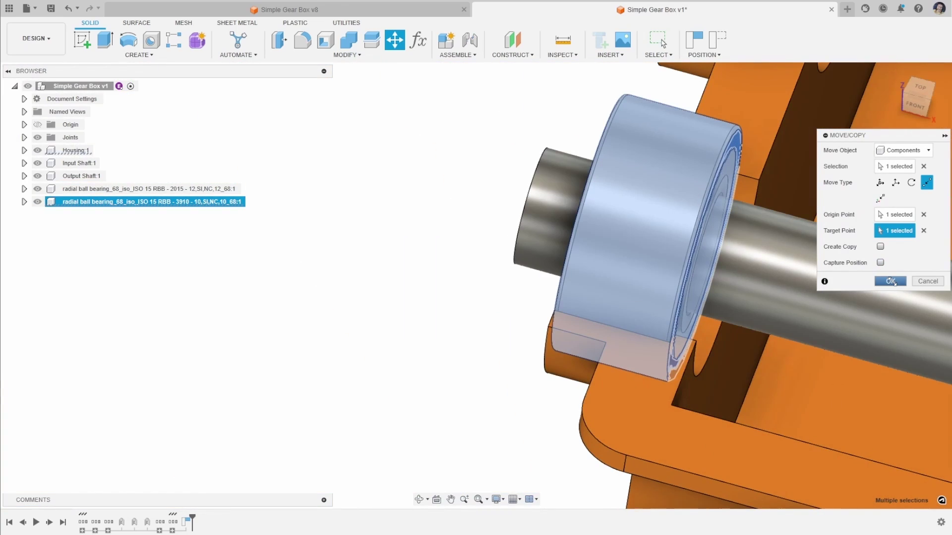
click(890, 281)
- Show the smaller bearing's origin and the assembly origin to compare their orientations, and hide both again
scroll(238, 272, down, 5)
mouse_move(315, 280)
shift+middle_down()
mouse_move(291, 275)
mouse_move(304, 272)
shift+middle_up()
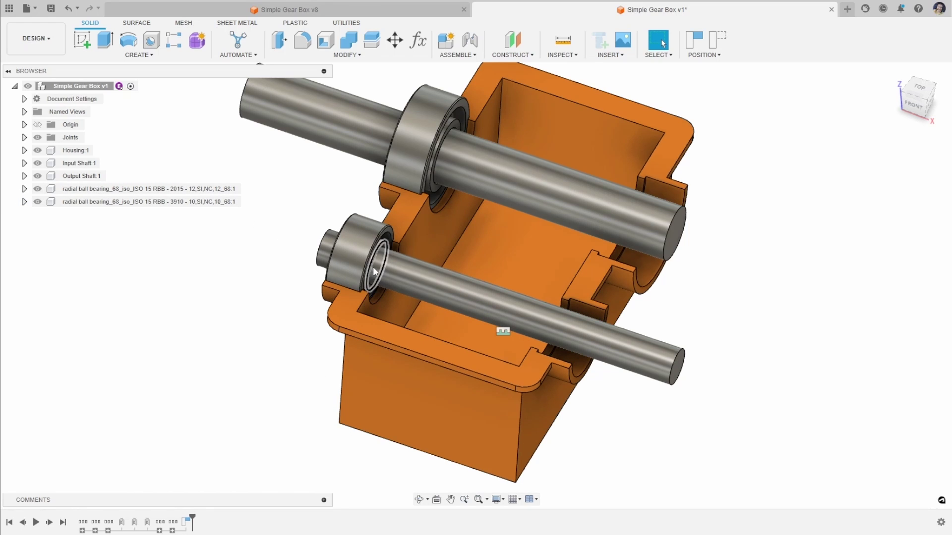
click(24, 202)
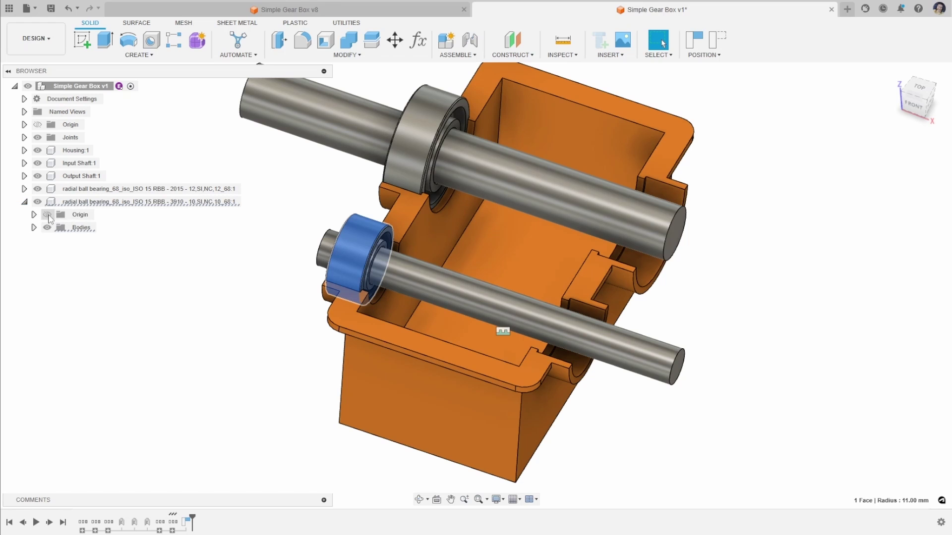
click(48, 215)
click(38, 124)
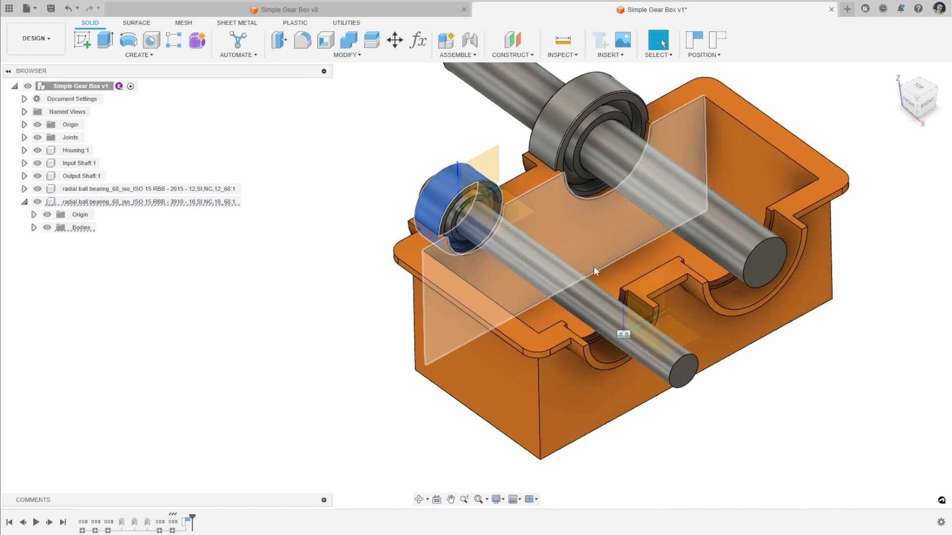
click(37, 124)
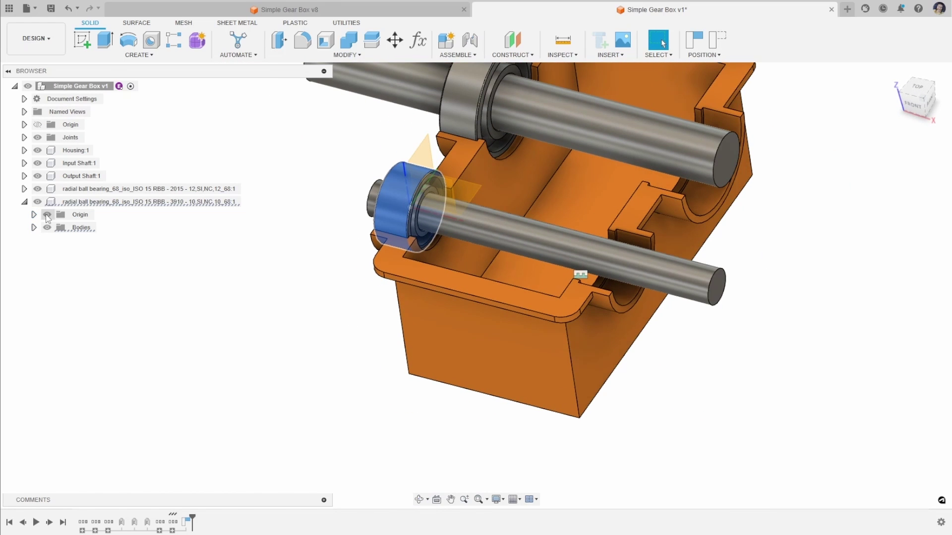
click(47, 215)
click(24, 201)
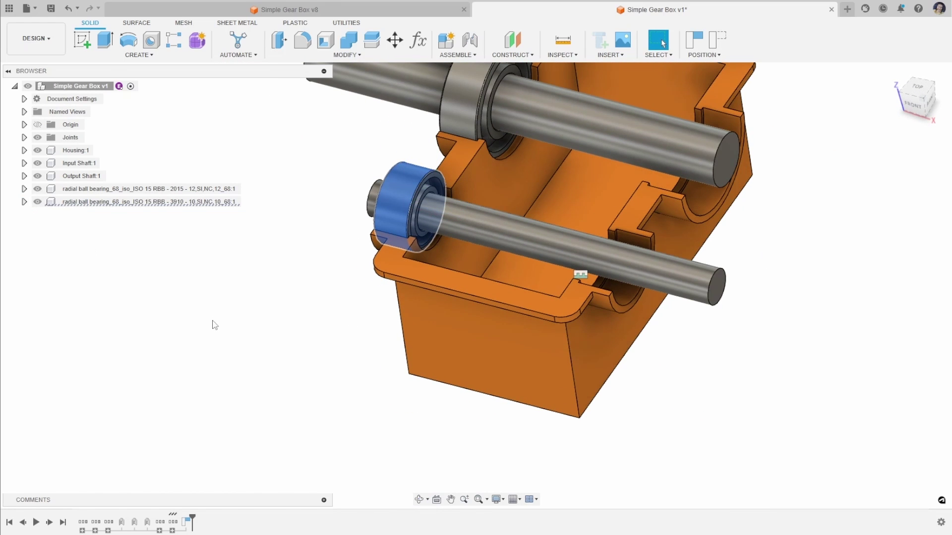
click(232, 335)
- Create a copy of the larger bearing translated 60 mm along X into the output shaft's opposite housing seat
shift+middle_drag(308, 348, 300, 345)
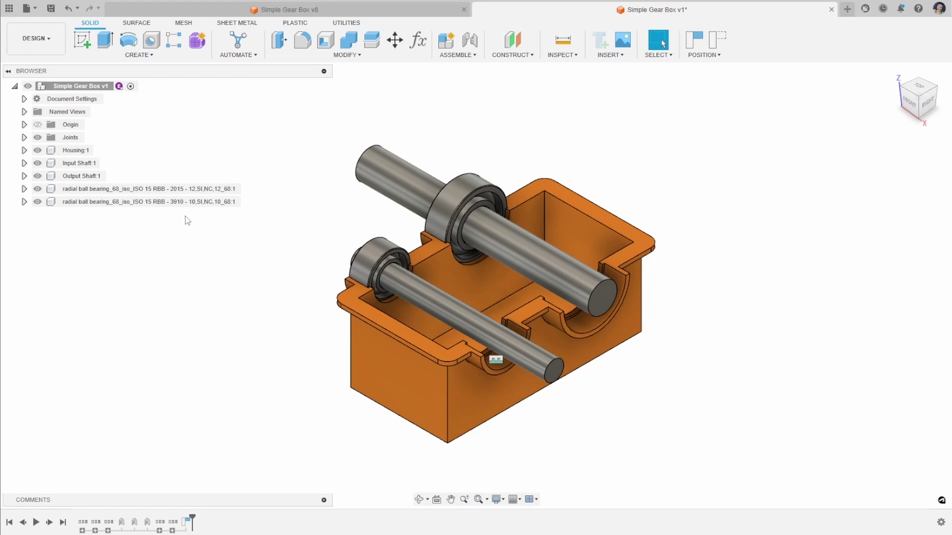
click(147, 189)
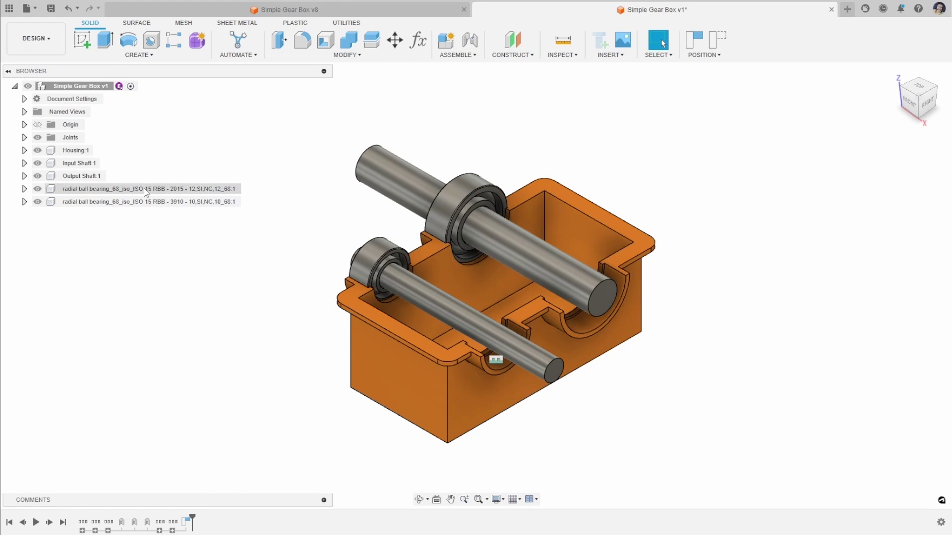
click(395, 40)
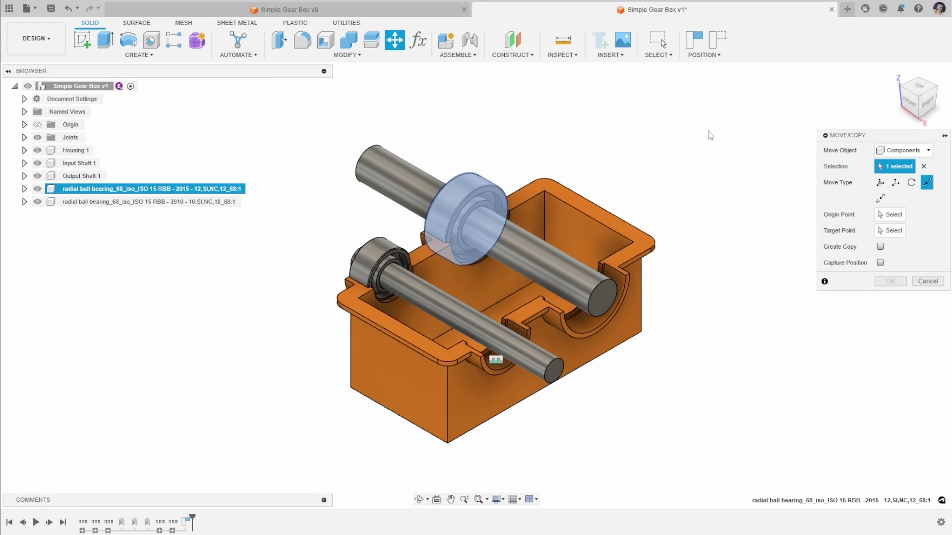
click(881, 247)
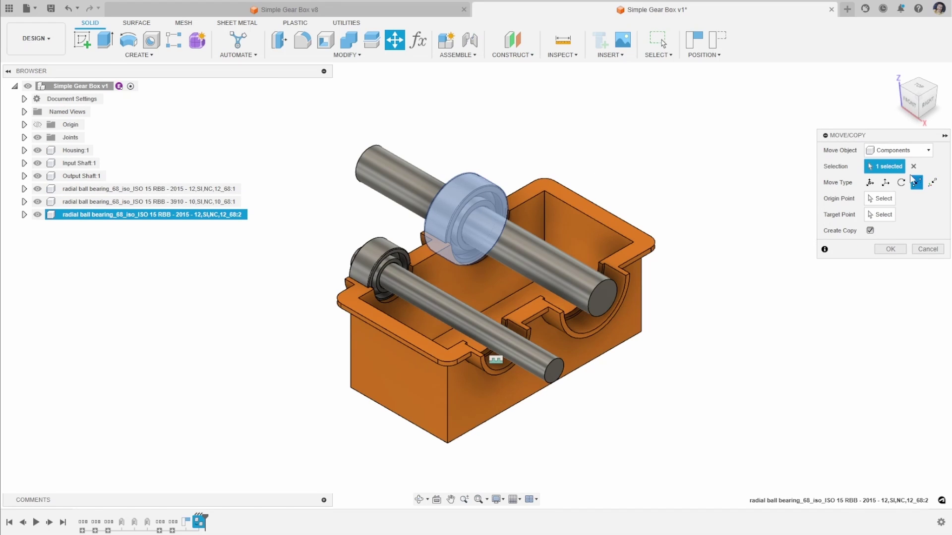
click(884, 182)
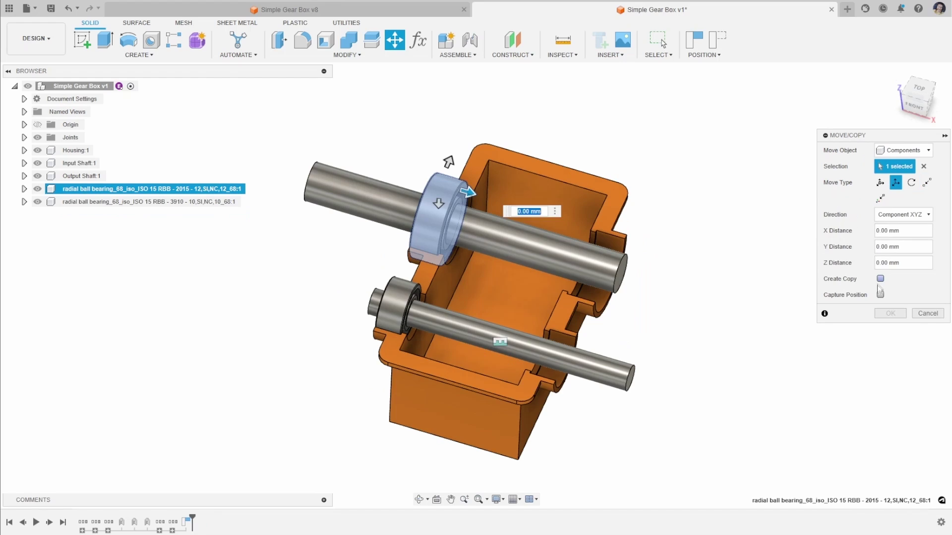
click(871, 279)
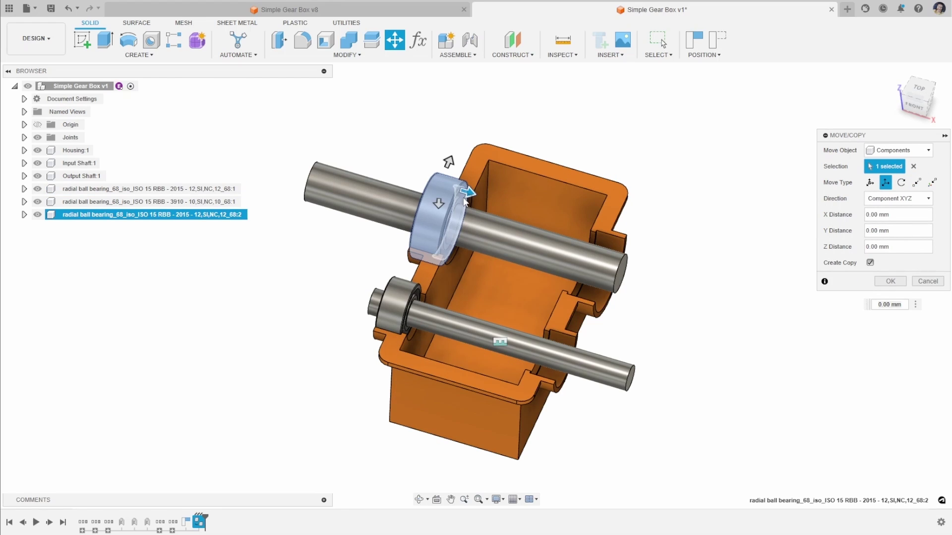
drag(471, 194, 622, 238)
shift+middle_drag(639, 320, 665, 345)
shift+middle_drag(661, 235, 655, 252)
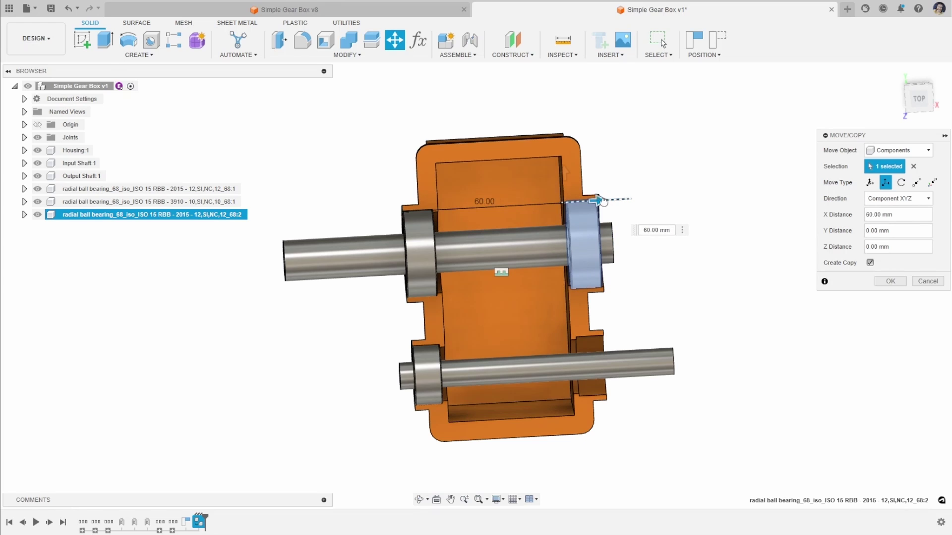
scroll(633, 256, up, 5)
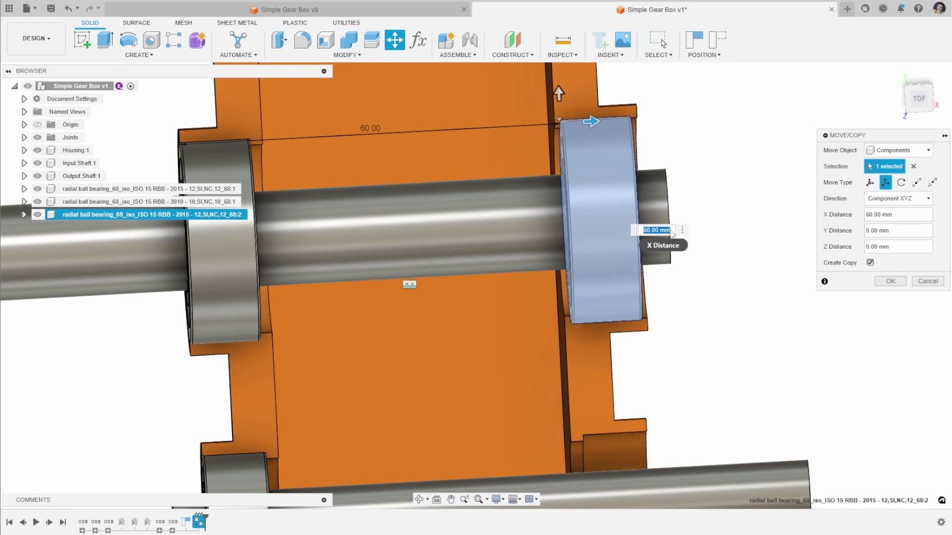
key(Return)
- Capture the changed component positions, and copy and paste the smaller radial ball bearing
shift+middle_drag(820, 322, 744, 298)
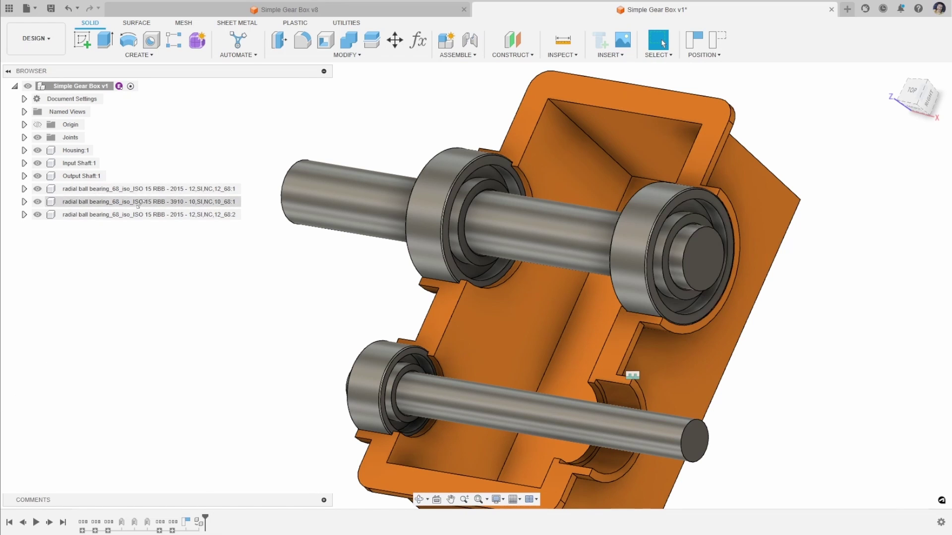
mouse_move(241, 360)
shift+middle_down()
mouse_move(254, 362)
mouse_move(240, 340)
mouse_move(230, 355)
shift+middle_up()
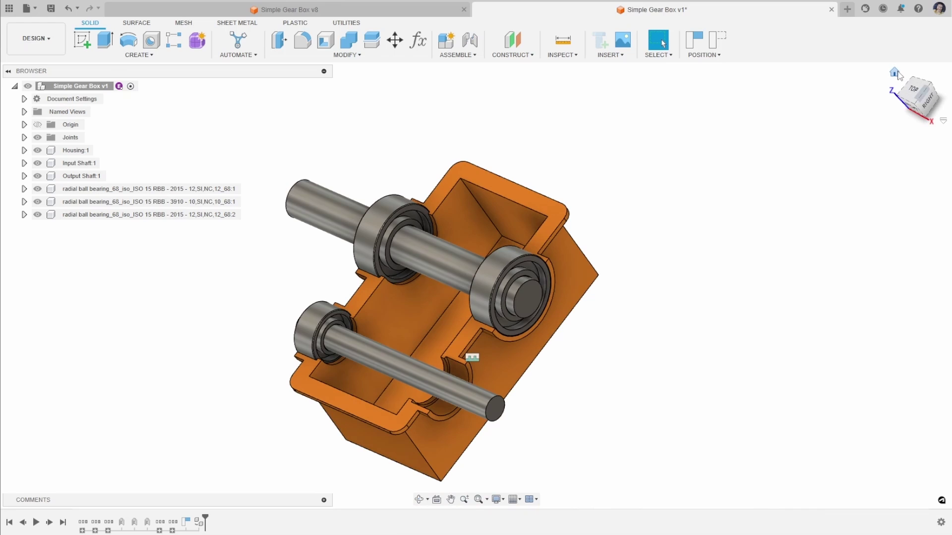
click(918, 105)
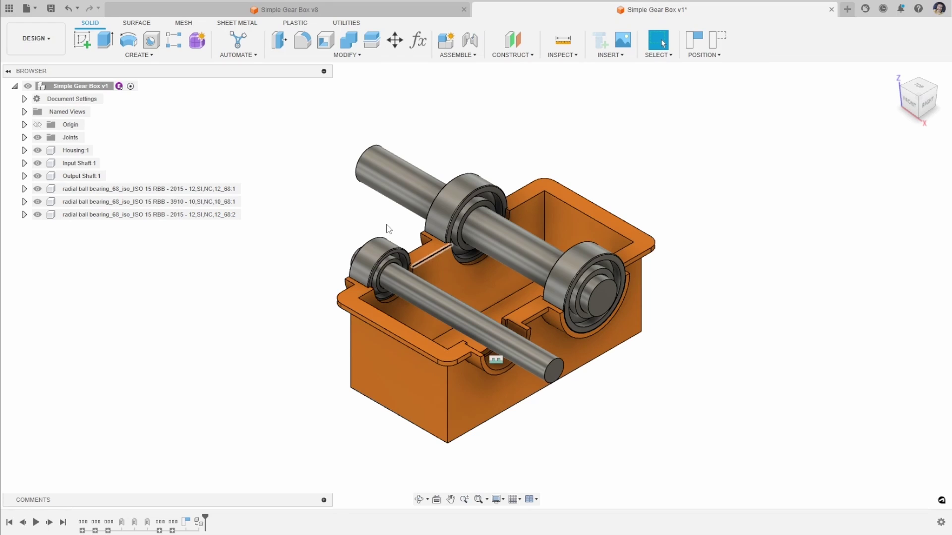
click(195, 203)
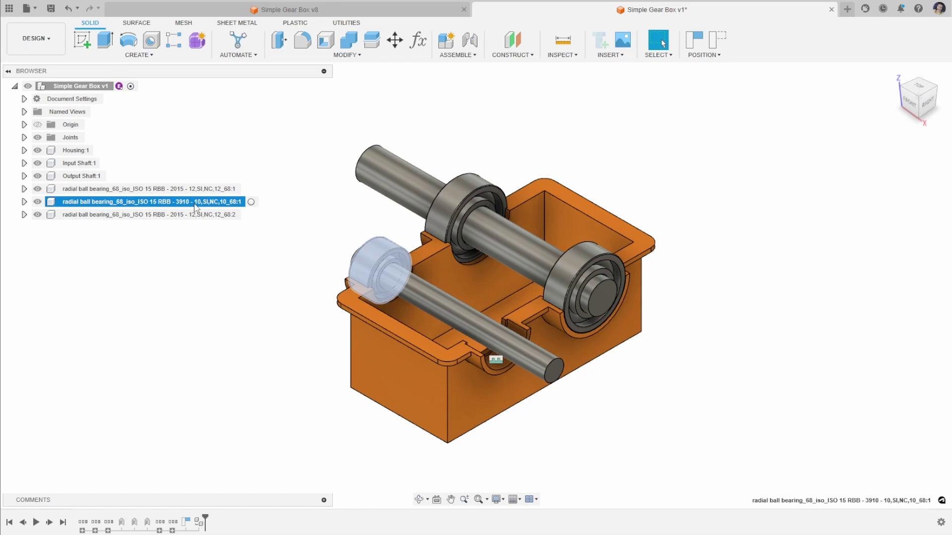
key(ctrl+v)
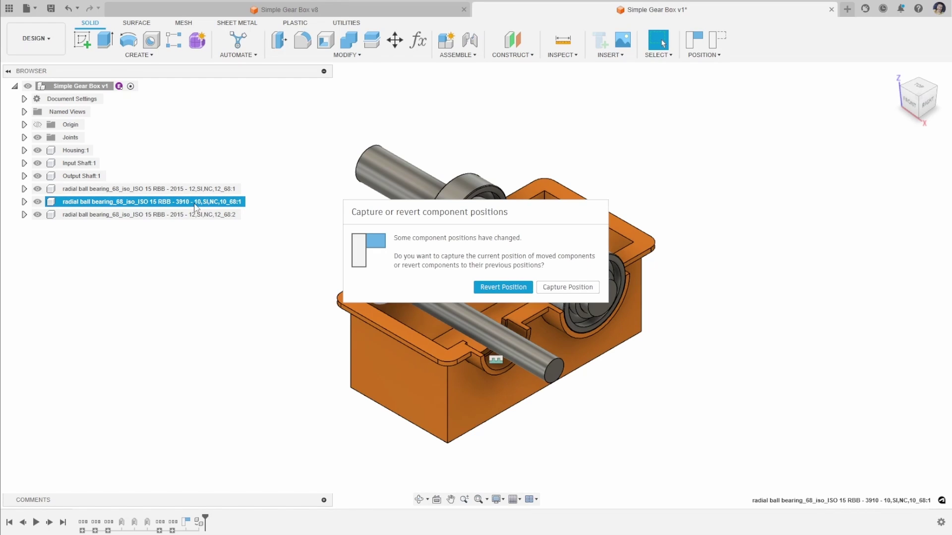
click(561, 287)
key(ctrl+c)
key(ctrl+v)
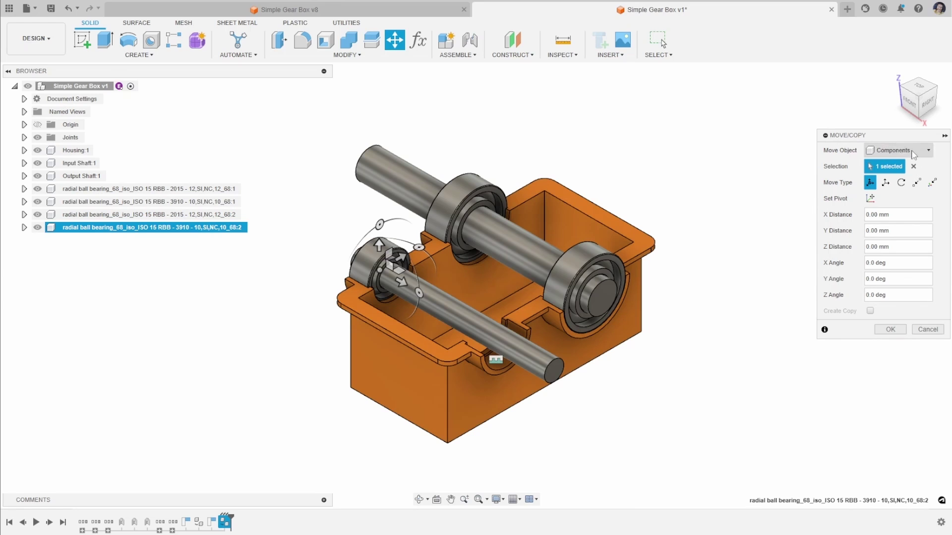
- Move the pasted smaller bearing 60 mm along X into the input shaft's opposite housing seat and accept it
drag(401, 282, 613, 364)
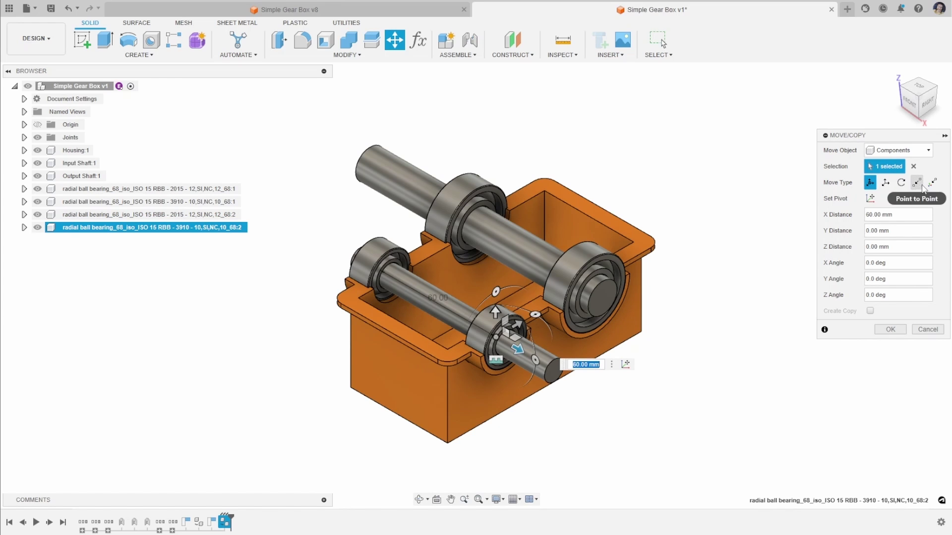
shift+middle_drag(701, 386, 714, 406)
scroll(547, 422, up, 5)
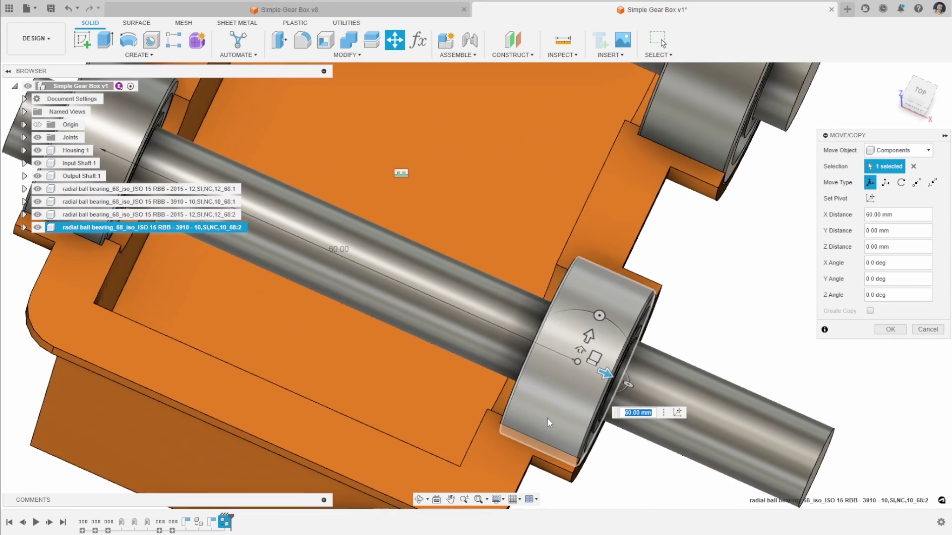
click(890, 329)
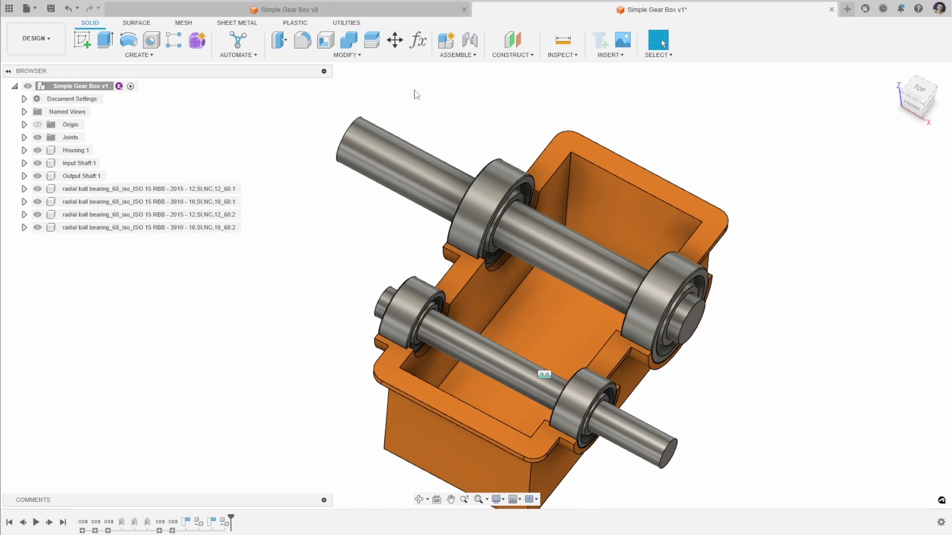
- Run the Python SpurGear script from Scripts and Add-Ins to add a spur gear to the assembly
click(346, 23)
click(160, 54)
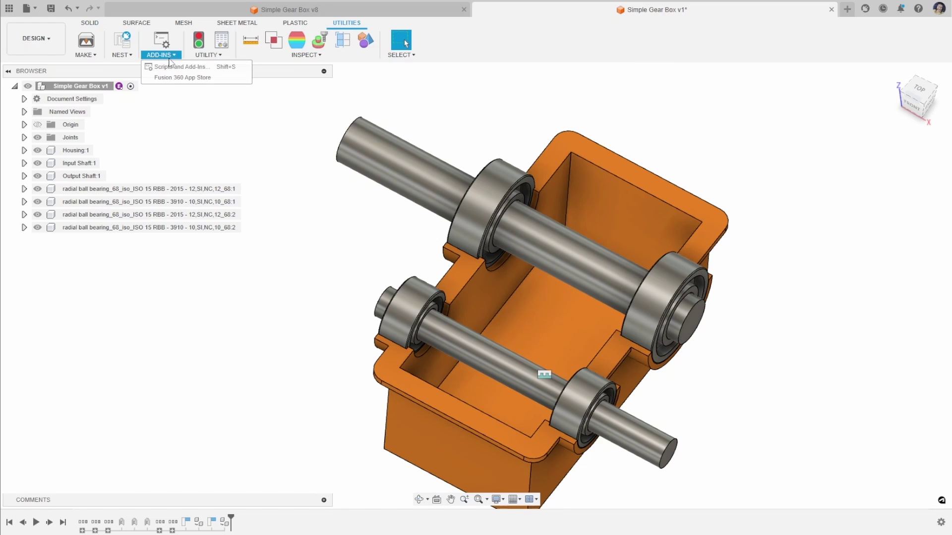
click(173, 66)
scroll(535, 278, down, 3)
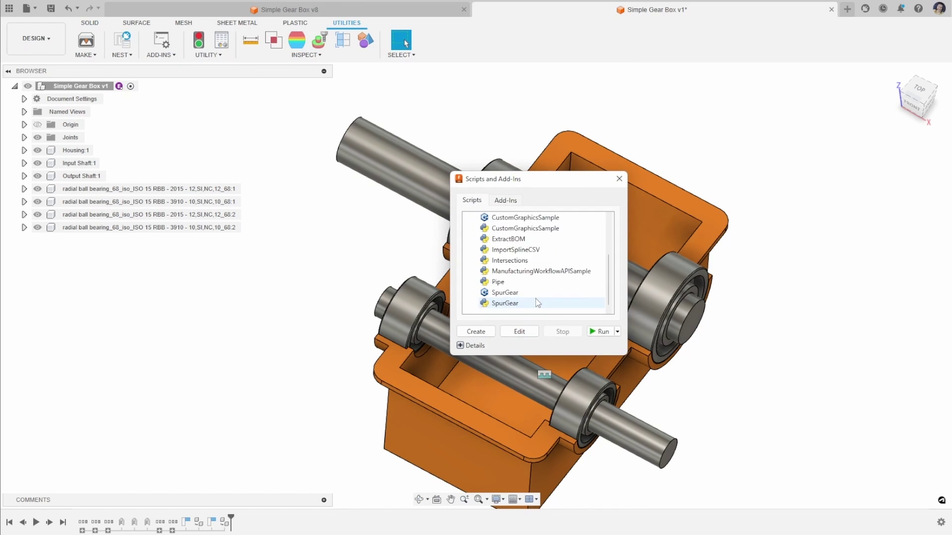
double_click(534, 302)
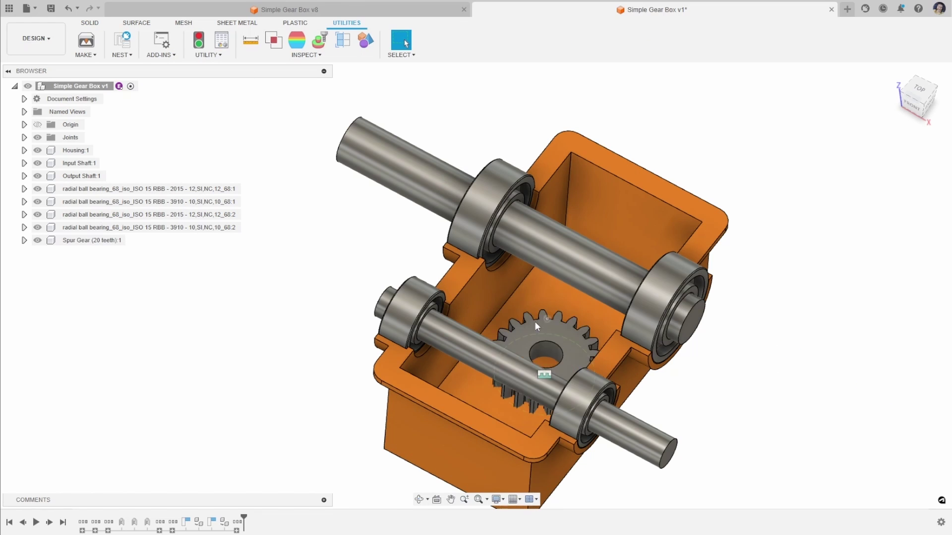
mouse_move(580, 328)
shift+middle_down()
mouse_move(582, 303)
mouse_move(571, 348)
mouse_move(573, 336)
shift+middle_up()
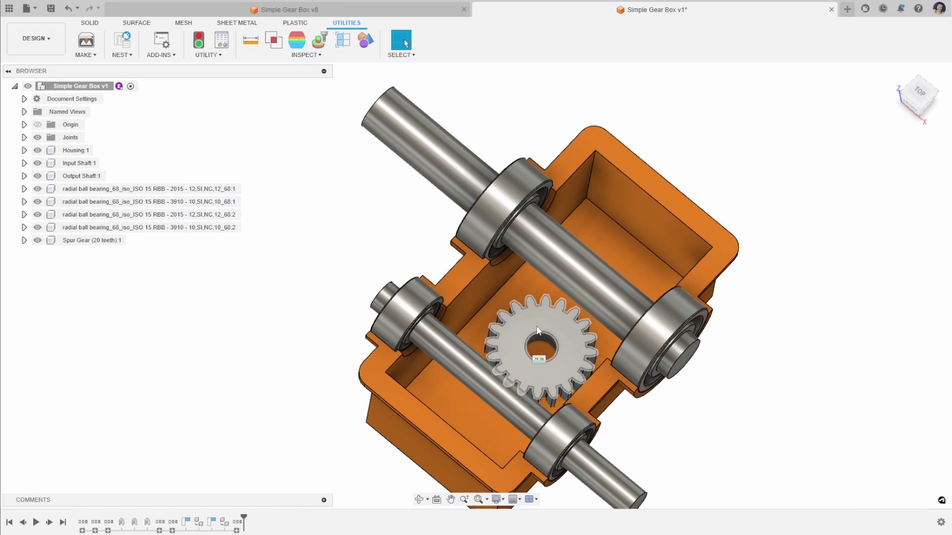
- Align the 20-tooth spur gear's bore face with the cylindrical face of the input shaft using the Align command
shift+middle_drag(419, 240, 399, 236)
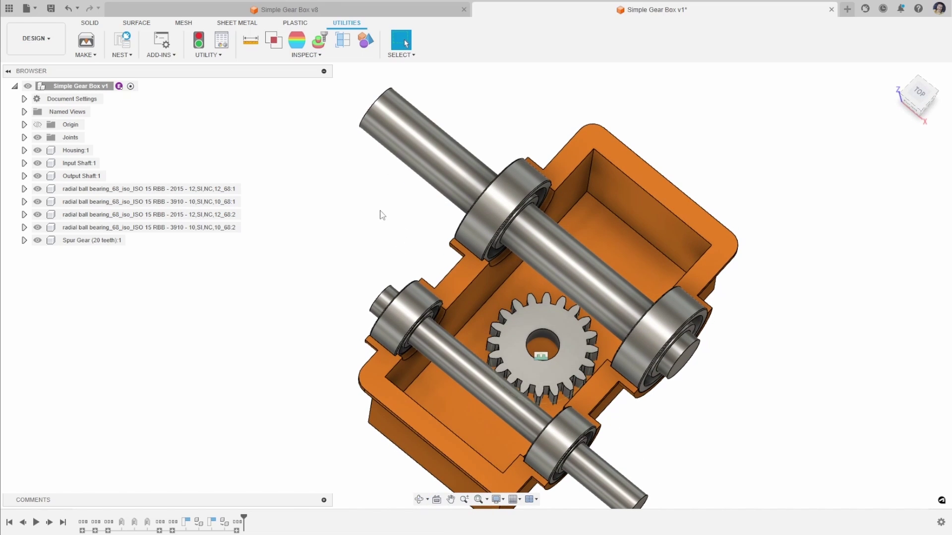
click(90, 24)
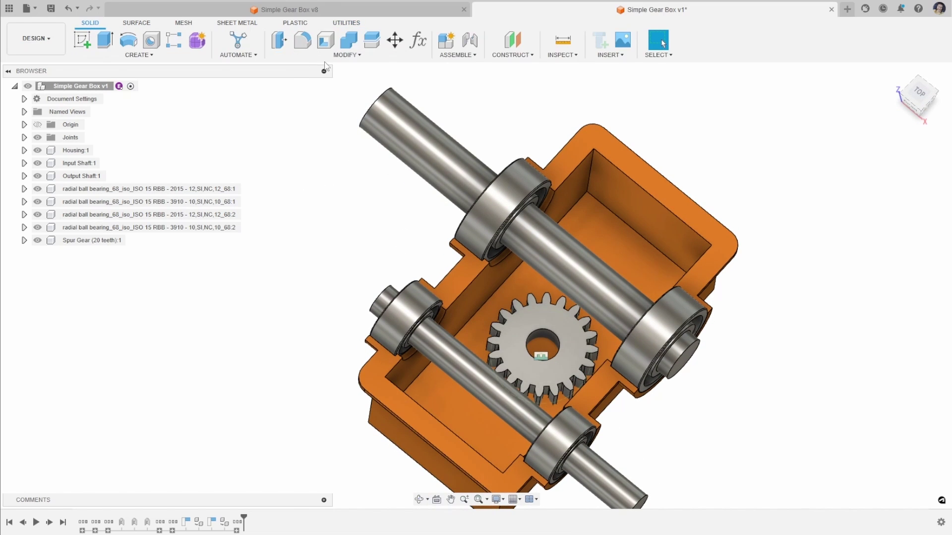
click(329, 55)
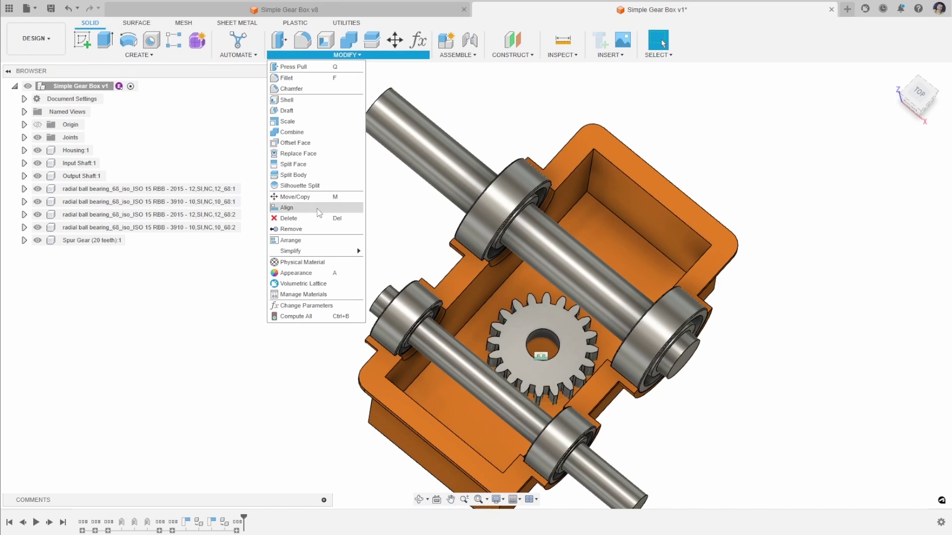
click(312, 207)
scroll(557, 349, up, 5)
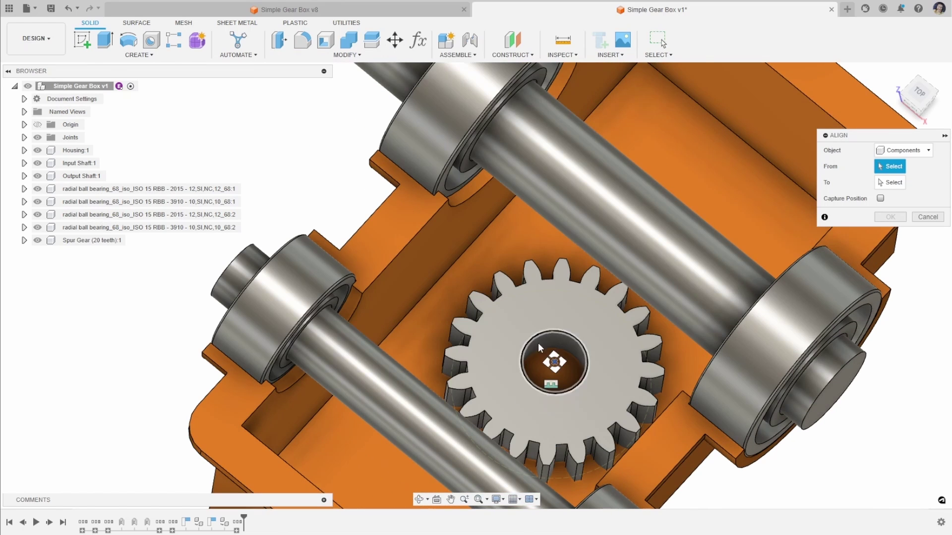
click(555, 361)
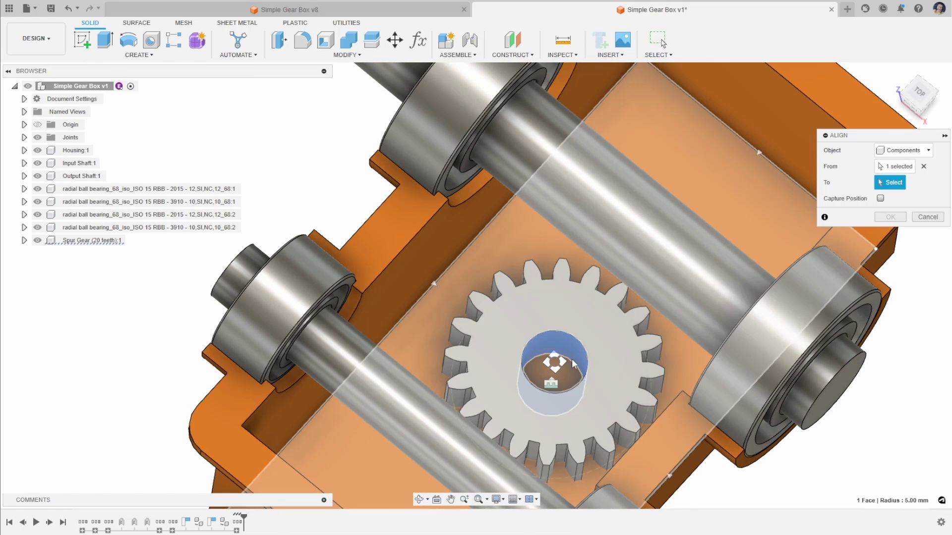
scroll(545, 357, down, 5)
scroll(476, 363, up, 2)
shift+middle_drag(497, 371, 489, 292)
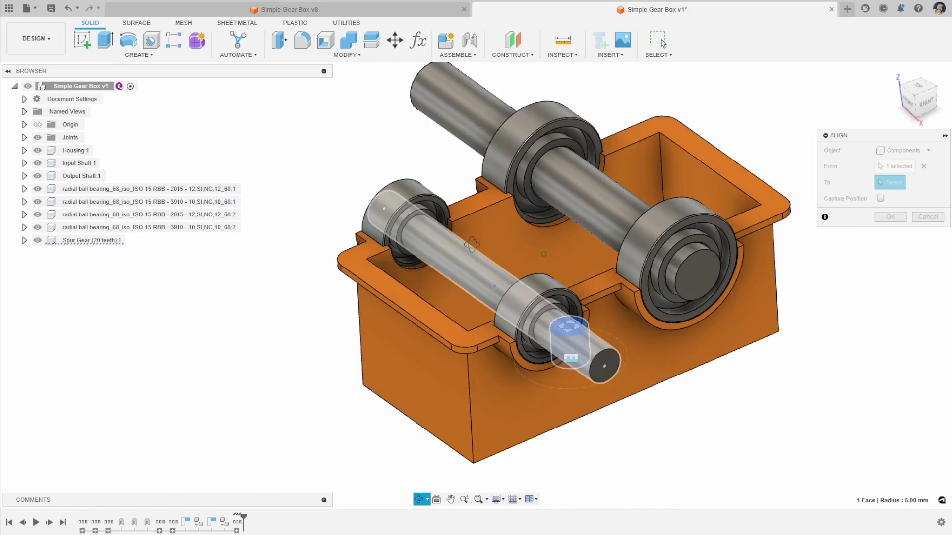
click(490, 293)
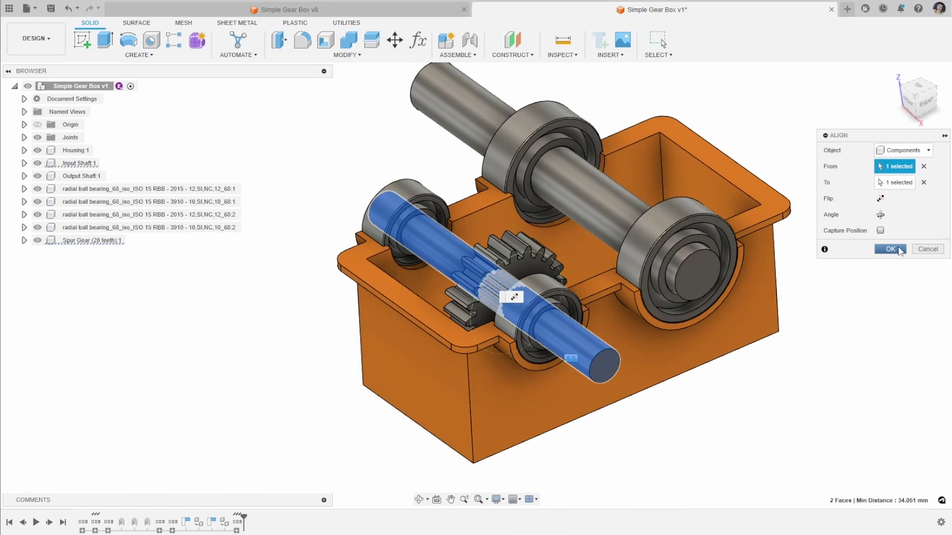
click(890, 249)
shift+middle_drag(807, 335, 820, 362)
scroll(532, 315, down, 2)
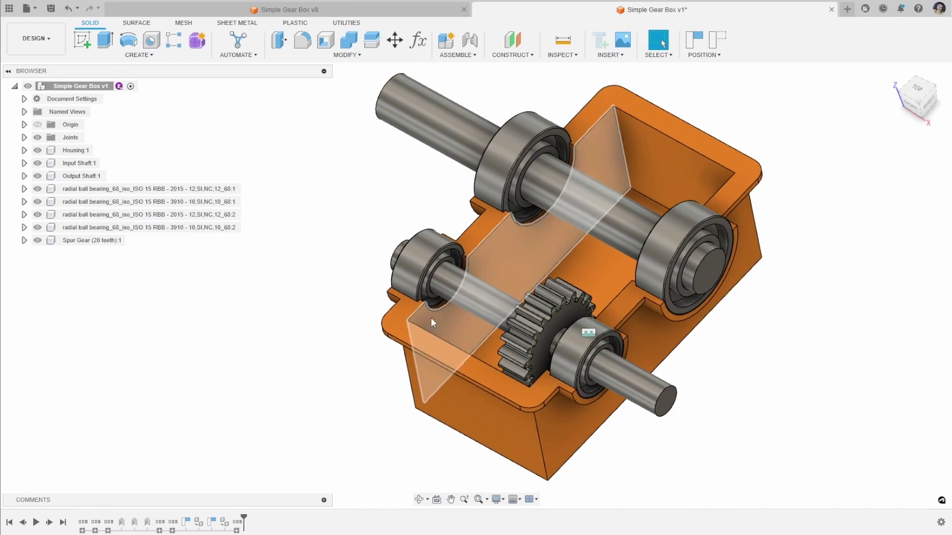
- Align the bore edge of the 40-tooth spur gear with the cylindrical face of the output shaft
shift+middle_drag(387, 304, 394, 325)
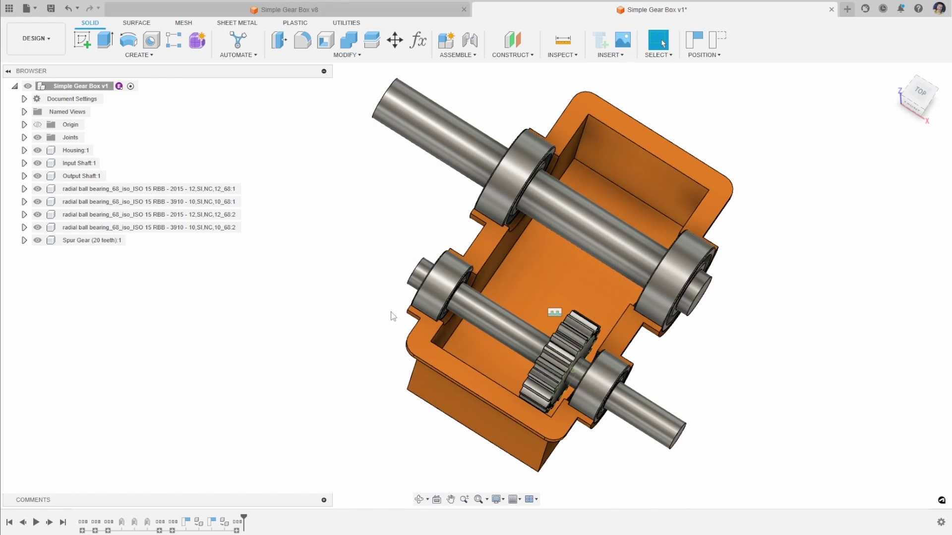
mouse_move(373, 320)
shift+middle_down()
mouse_move(355, 298)
mouse_move(357, 315)
shift+middle_up()
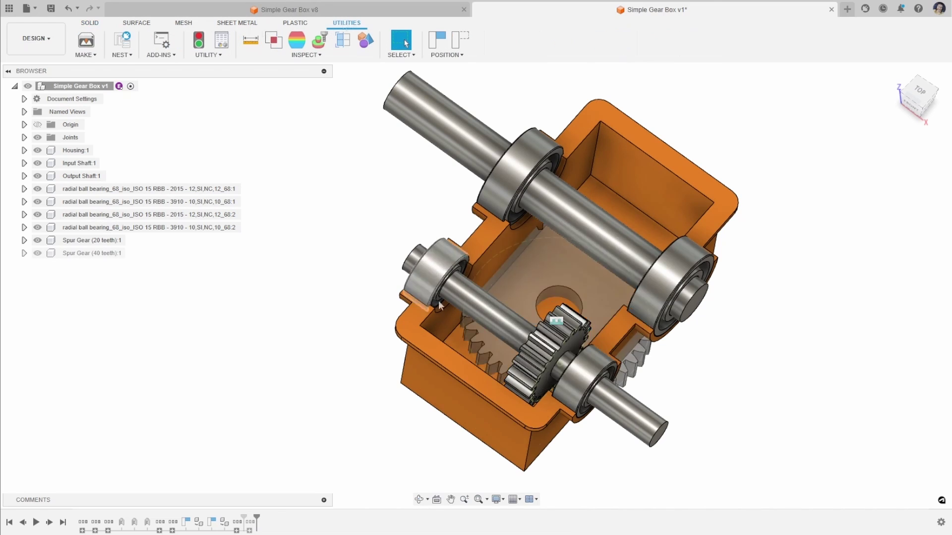
click(118, 23)
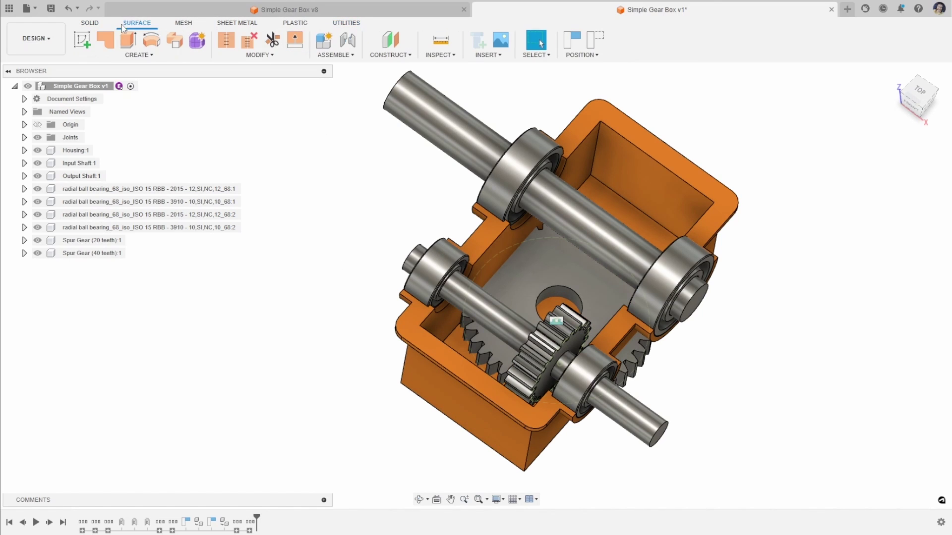
click(94, 23)
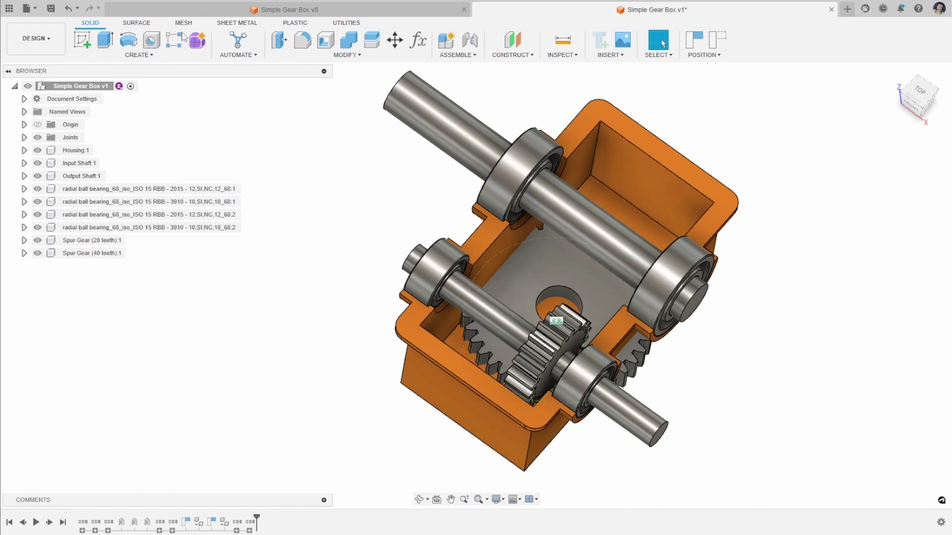
click(317, 54)
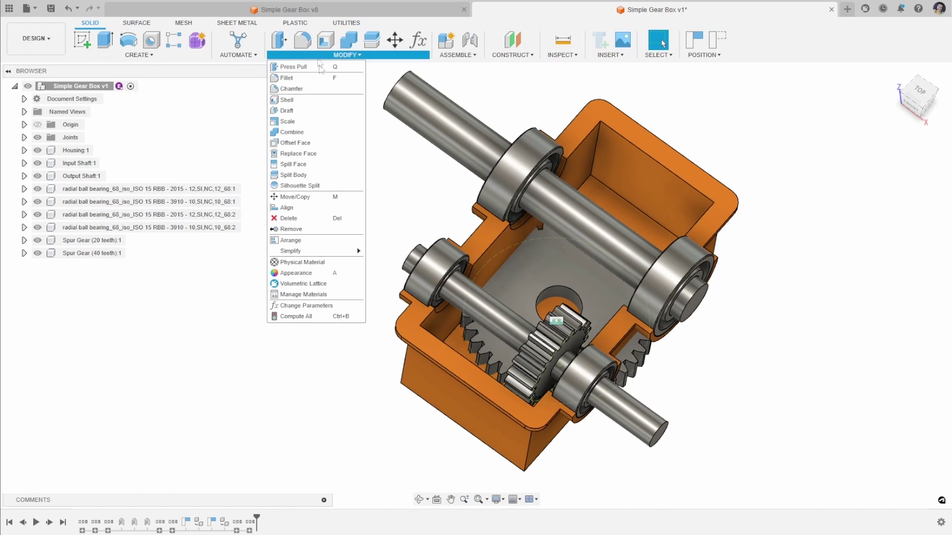
click(307, 214)
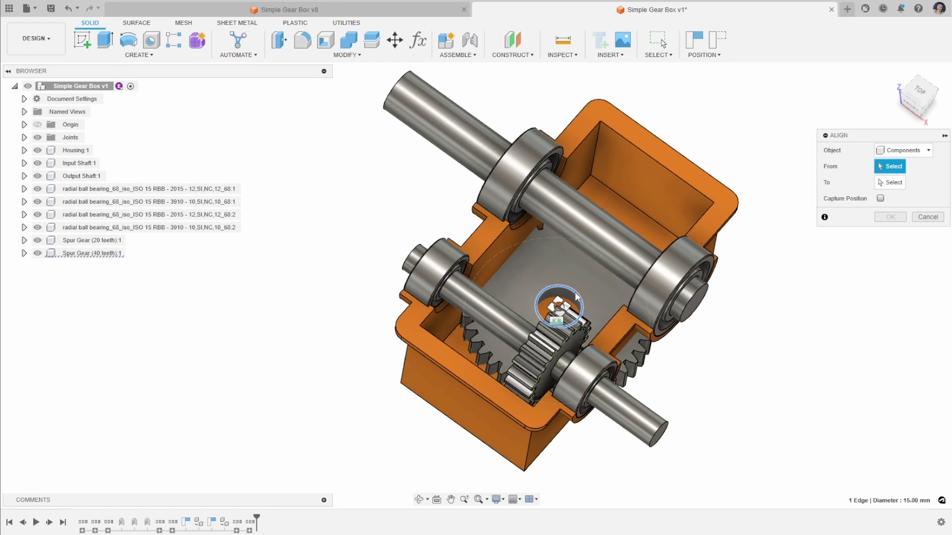
click(562, 313)
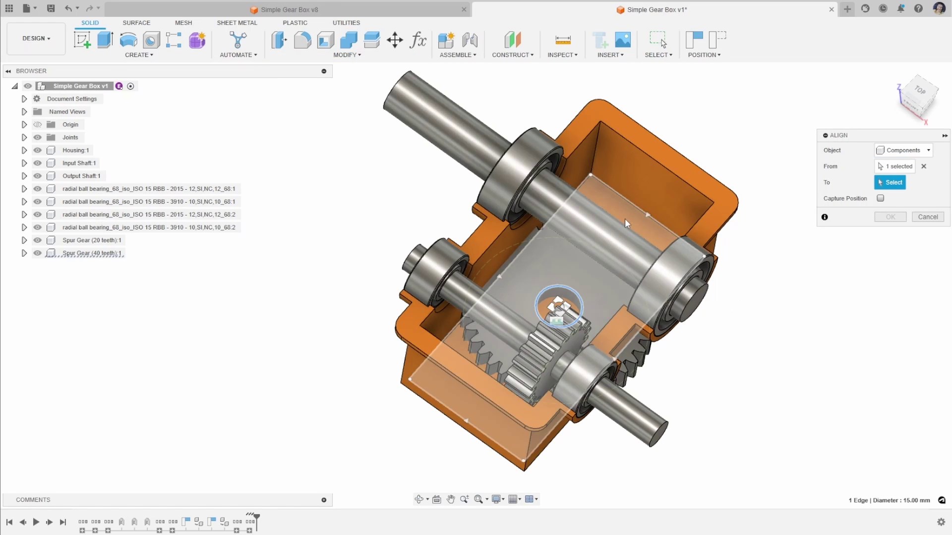
middle_drag(577, 211, 549, 184)
click(550, 187)
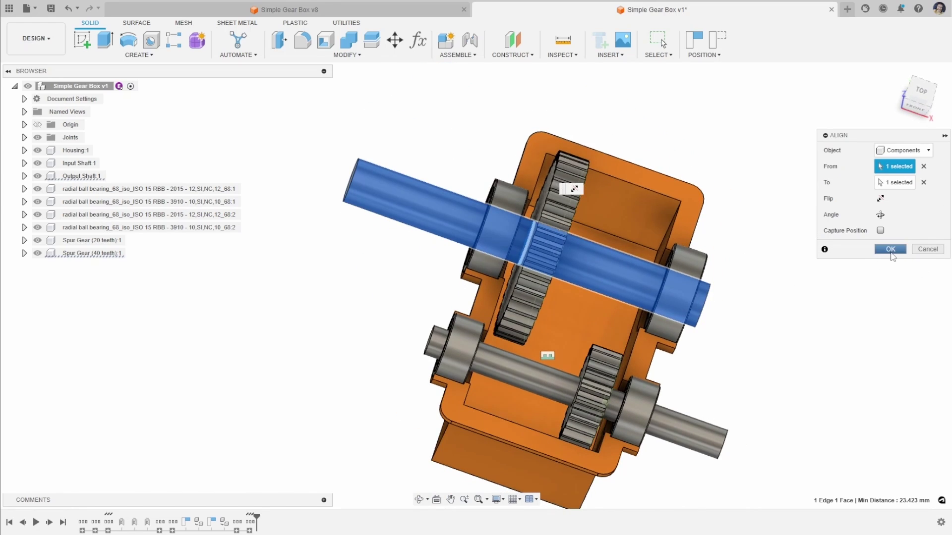
click(890, 249)
mouse_move(870, 300)
shift+middle_down()
mouse_move(848, 298)
mouse_move(857, 295)
shift+middle_up()
- From the top view, move the 40-tooth spur gear -15 mm in component Z along the output shaft
click(921, 95)
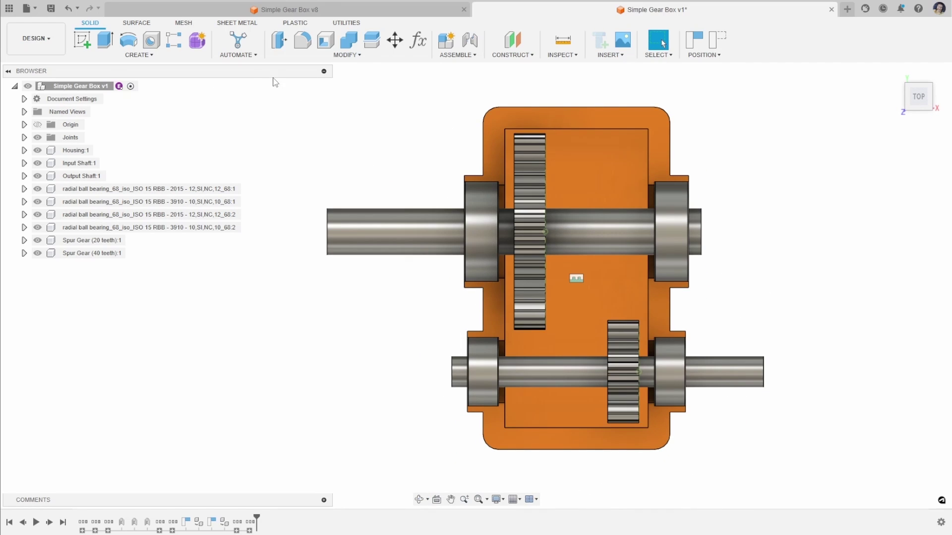
click(396, 43)
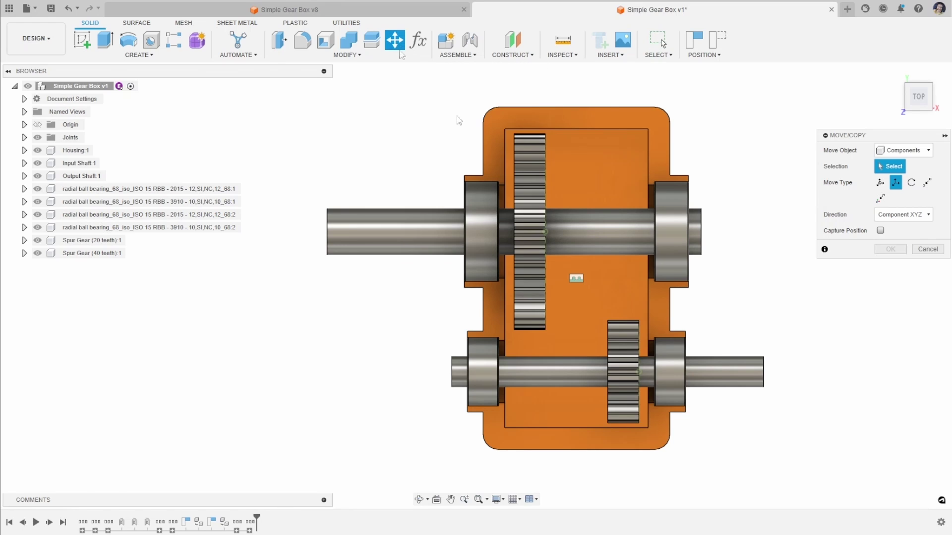
click(531, 227)
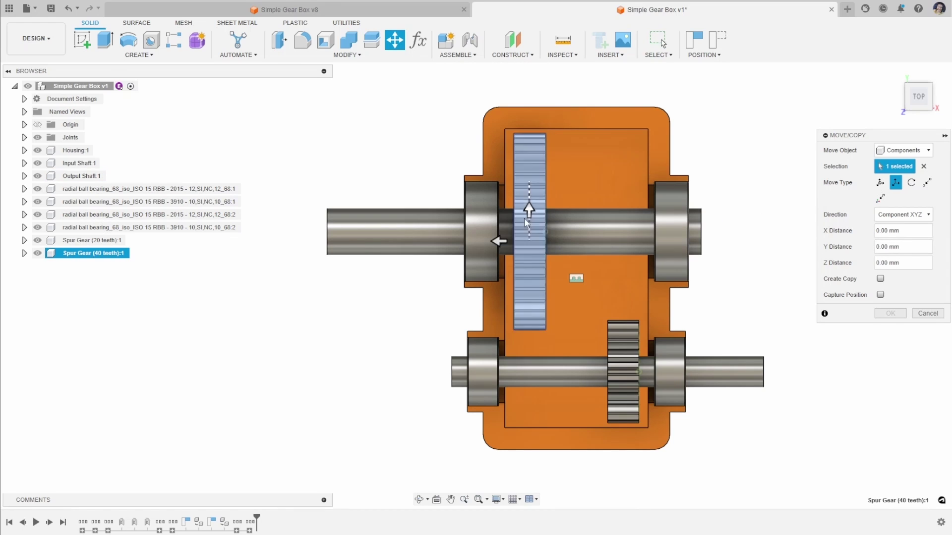
drag(499, 241, 545, 241)
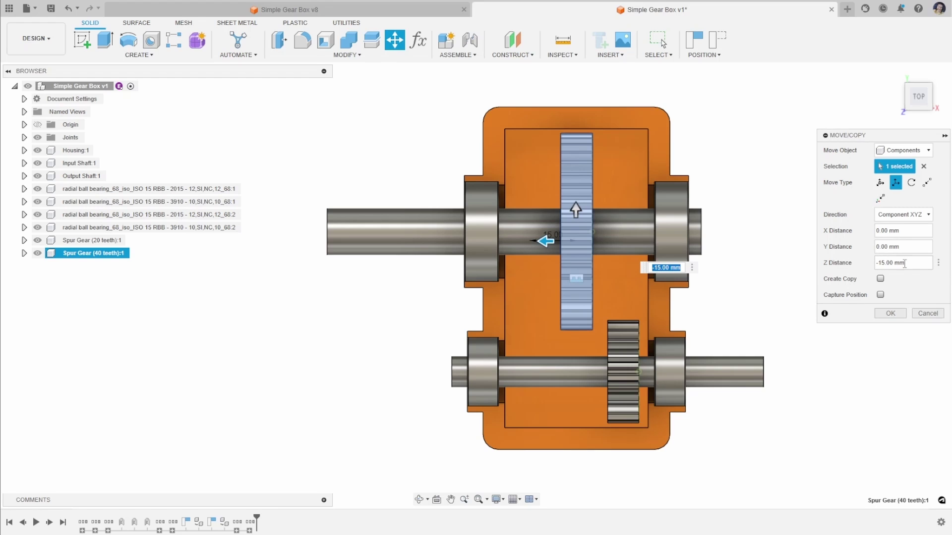
click(891, 313)
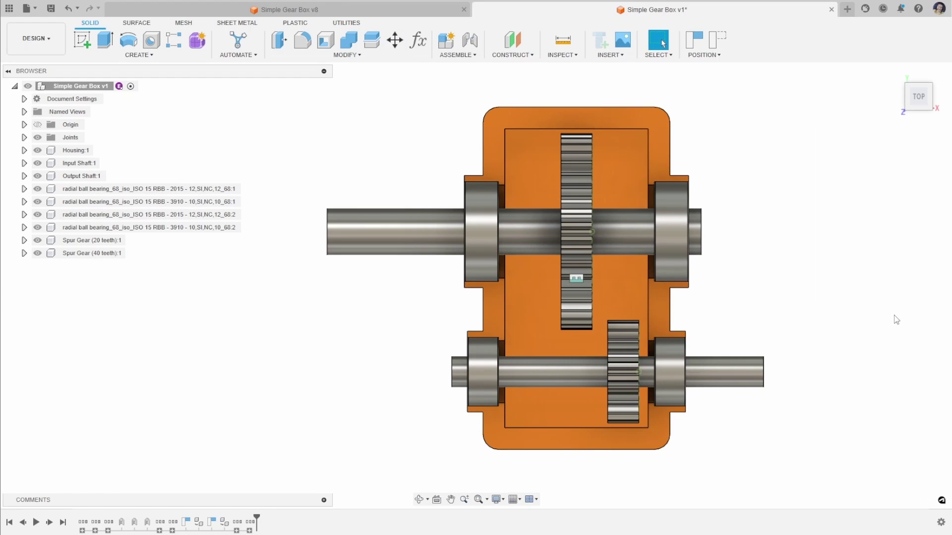
- Move the 20-tooth spur gear 15 mm in component Z along the input shaft, in line with the larger gear
click(395, 40)
click(613, 347)
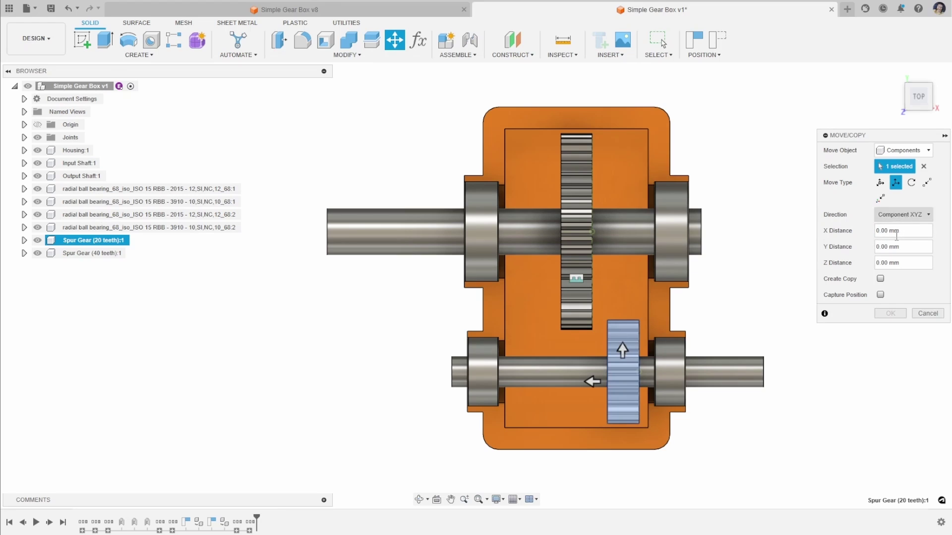
drag(584, 380, 547, 380)
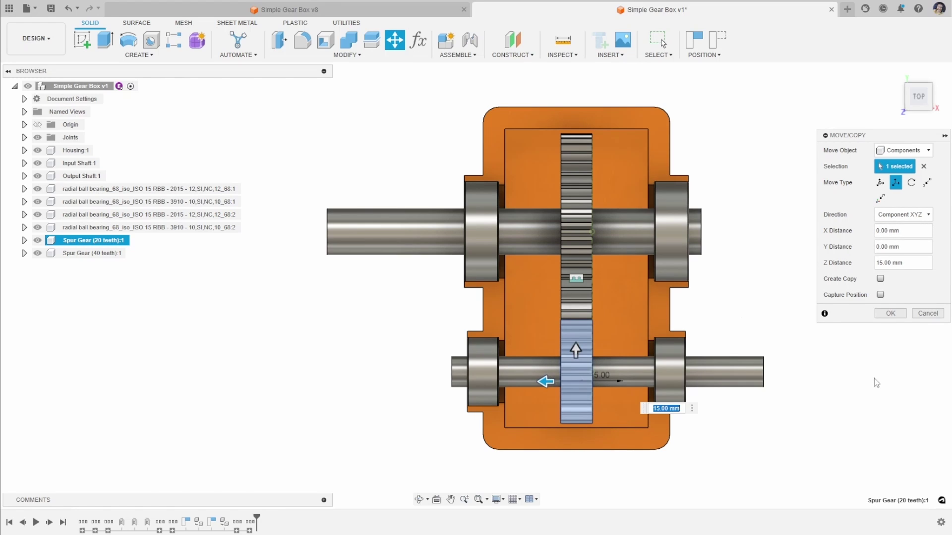
click(889, 315)
- Create a section analysis from the housing's right outer face, offset -25 mm to cut through both gears
shift+middle_drag(872, 336, 813, 347)
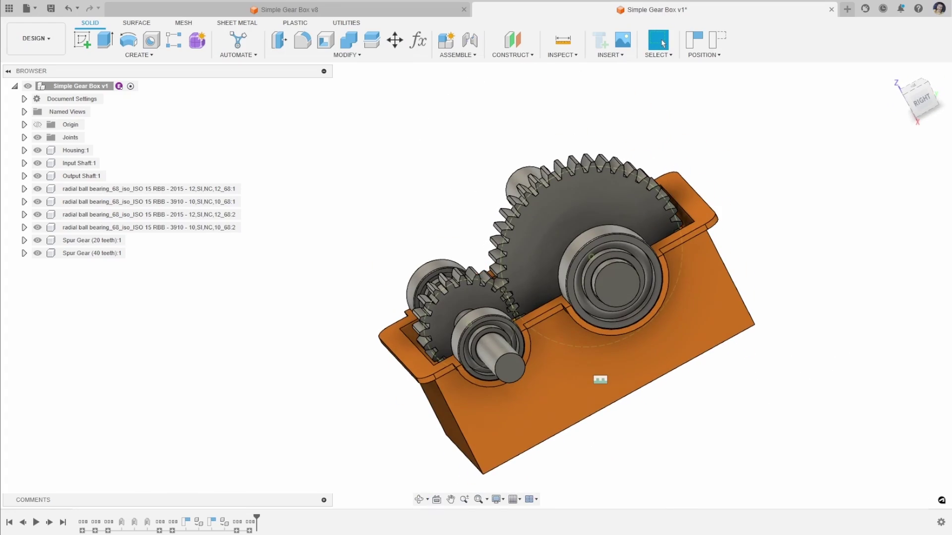
click(920, 100)
scroll(497, 297, up, 3)
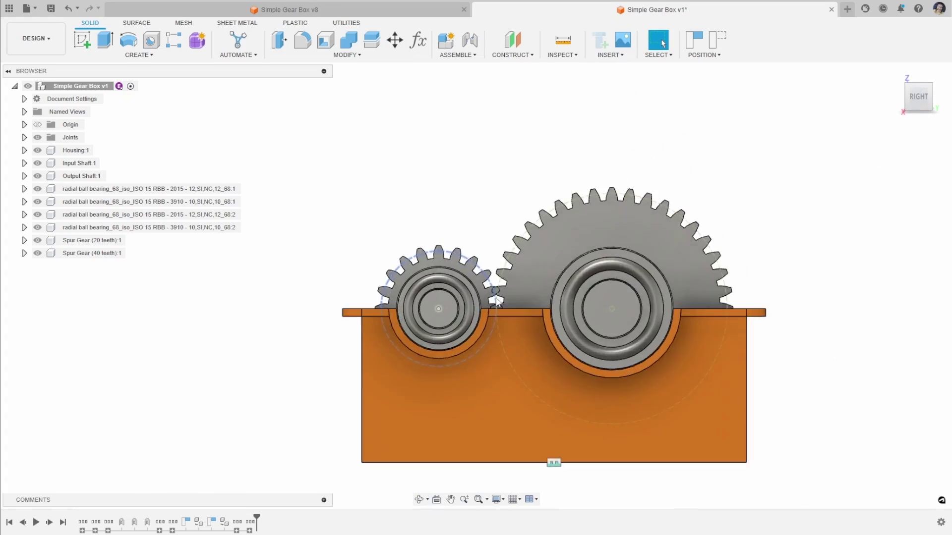
click(562, 54)
click(579, 189)
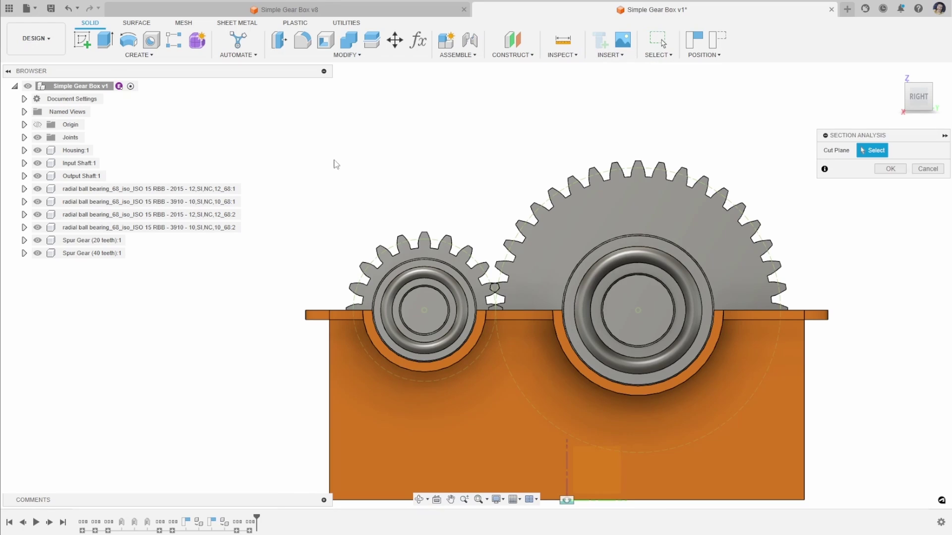
click(372, 412)
mouse_move(371, 411)
shift+middle_down()
mouse_move(395, 453)
mouse_move(418, 427)
shift+middle_up()
scroll(419, 427, down, 3)
drag(394, 424, 376, 397)
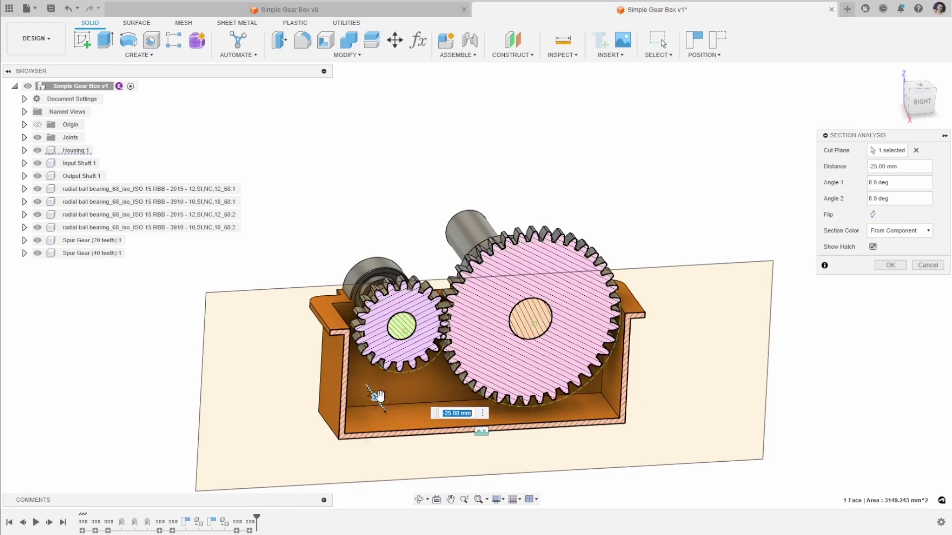
click(890, 265)
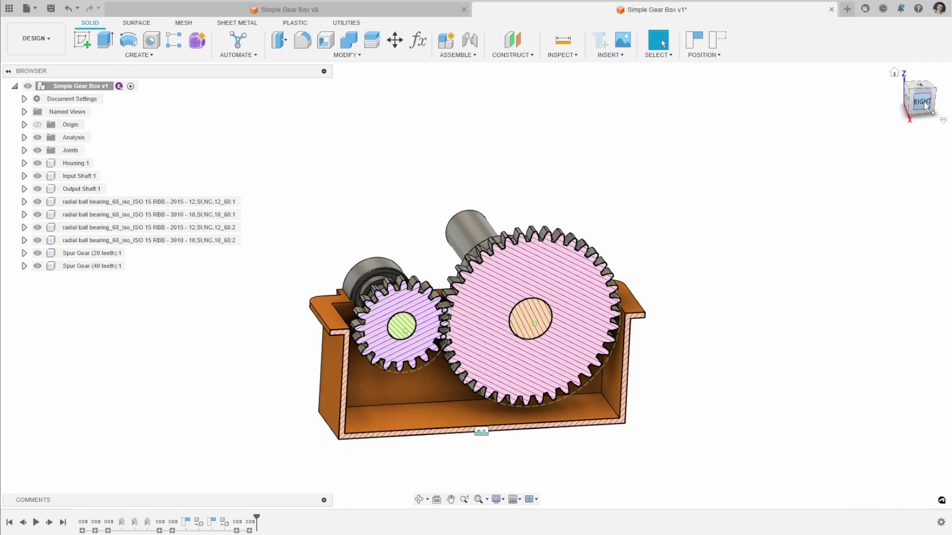
- In the right view, rotate the 20-tooth spur gear about the input shaft's axis by about -10 degrees
click(925, 104)
scroll(410, 262, up, 6)
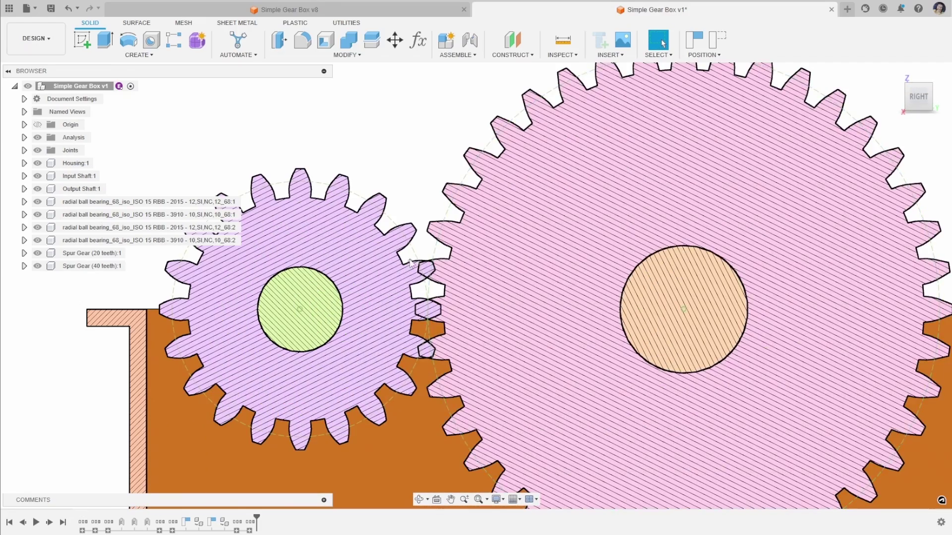
scroll(422, 124, down, 4)
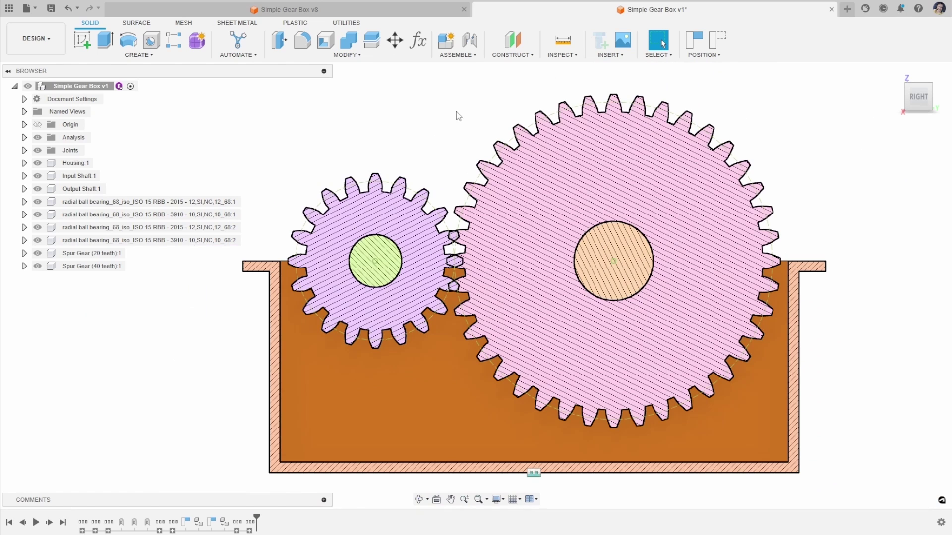
click(394, 41)
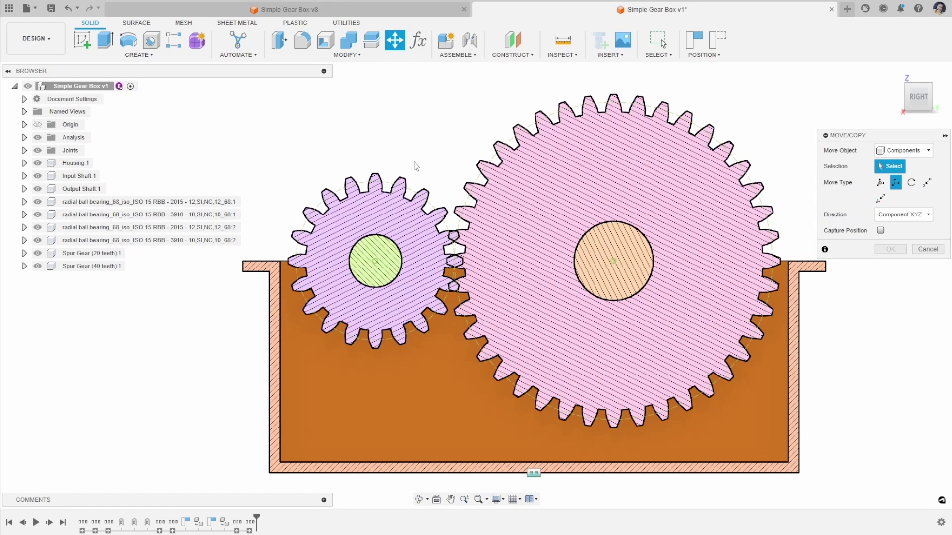
click(385, 206)
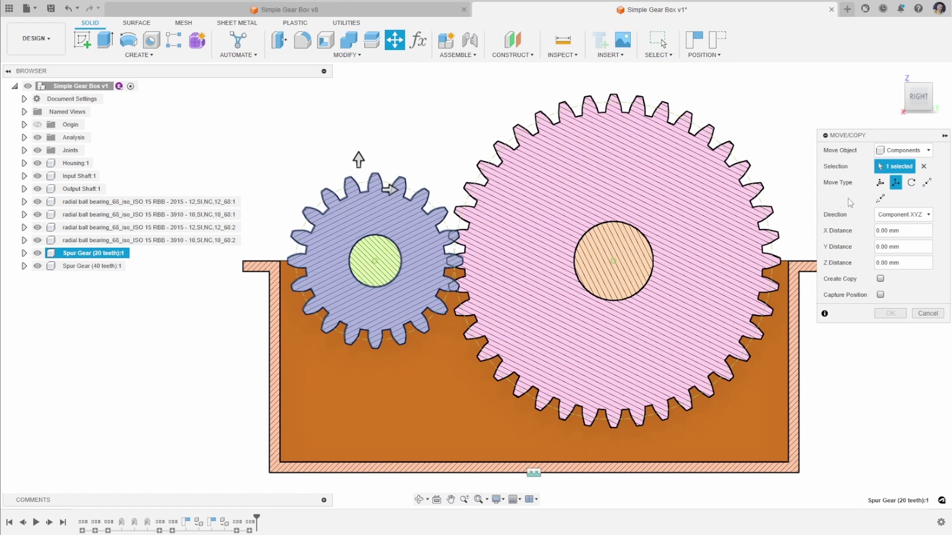
click(911, 182)
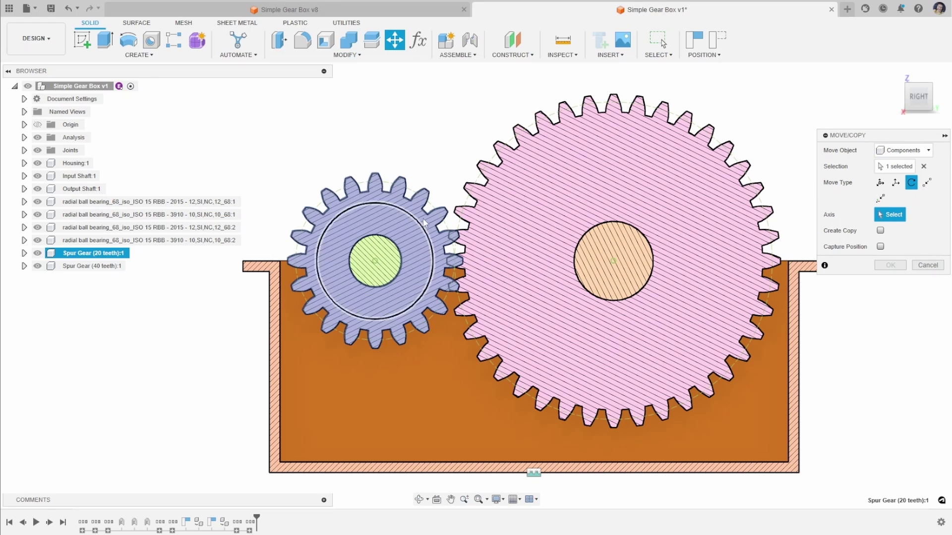
click(398, 250)
drag(376, 207, 384, 208)
- Set the 20-tooth spur gear's rotation angle to -99 degrees so its teeth sit between those of the larger gear, and apply it
scroll(450, 256, up, 3)
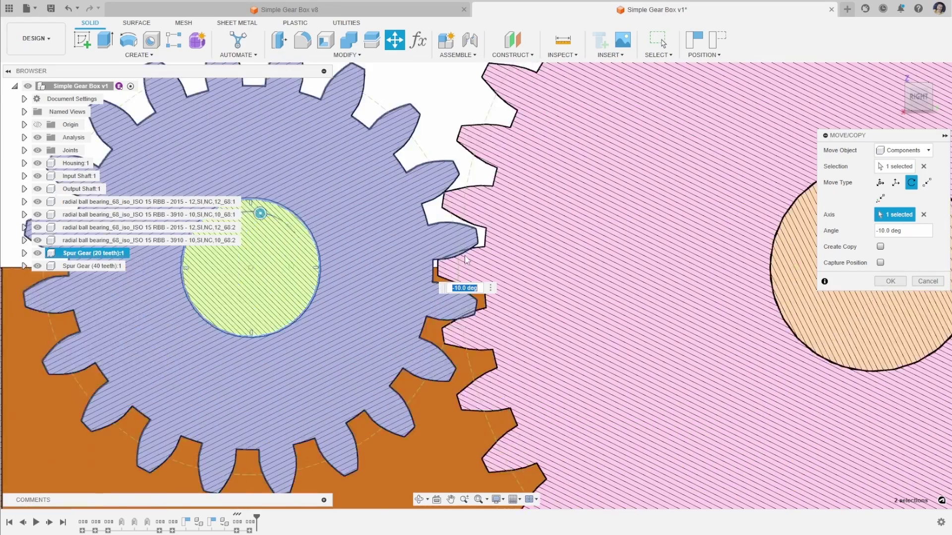
scroll(483, 270, down, 3)
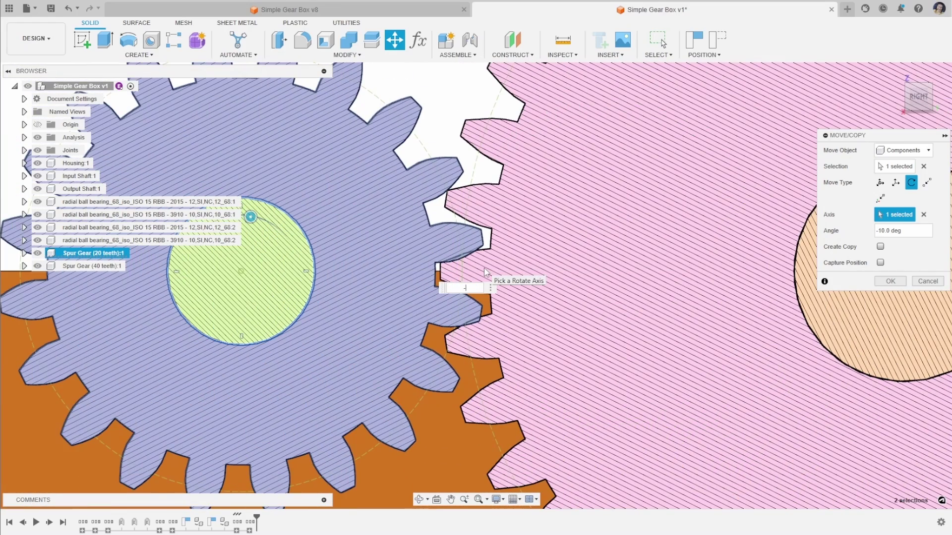
text(-99)
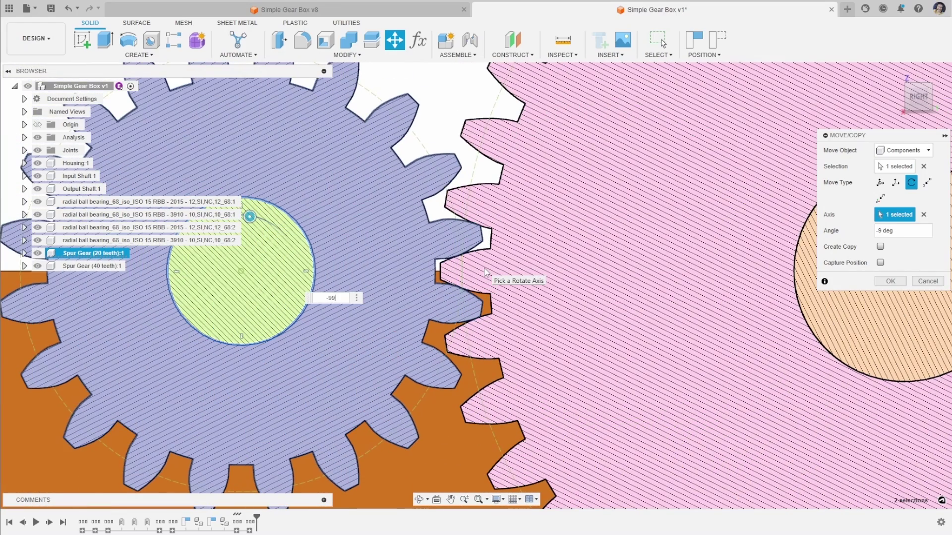
scroll(485, 271, up, 5)
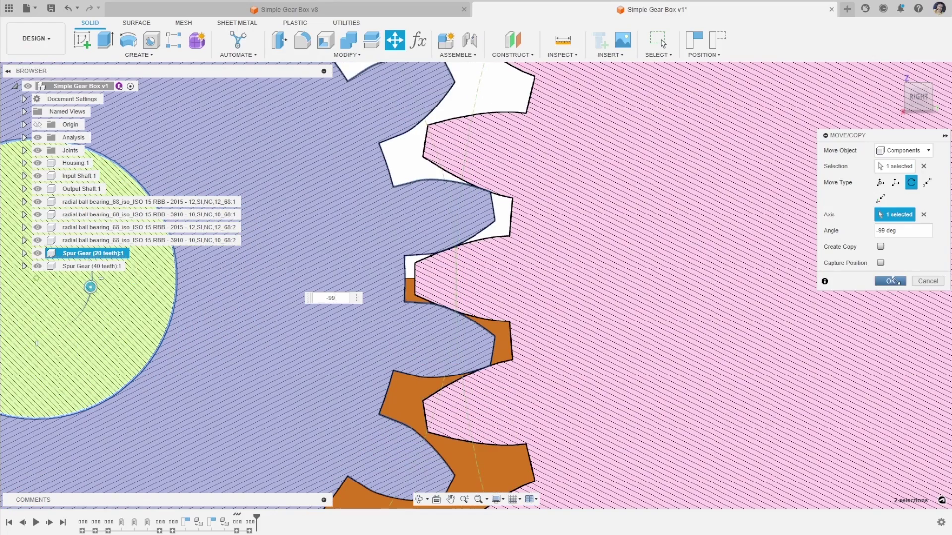
click(891, 281)
scroll(658, 269, down, 5)
scroll(476, 249, down, 3)
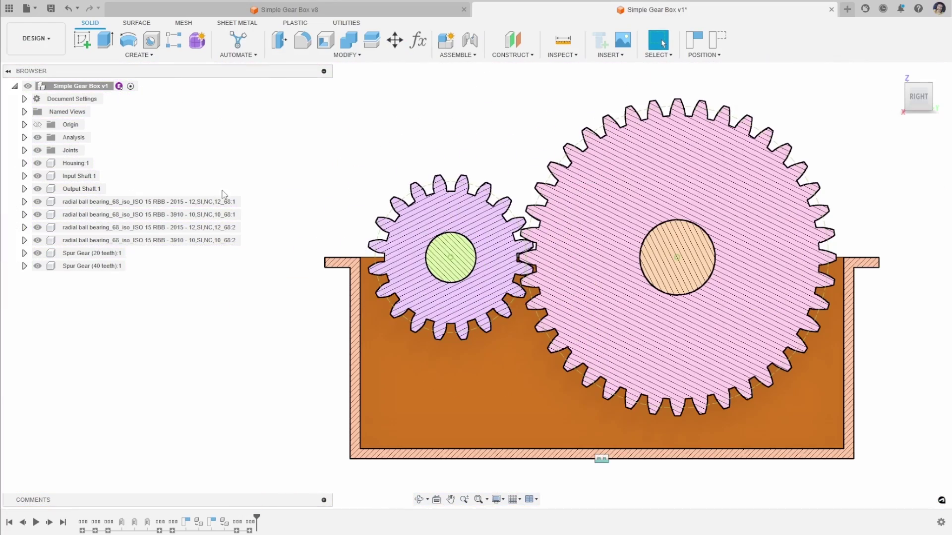
- Capture the current position of the components and hide the section analysis
shift+middle_drag(296, 180, 315, 207)
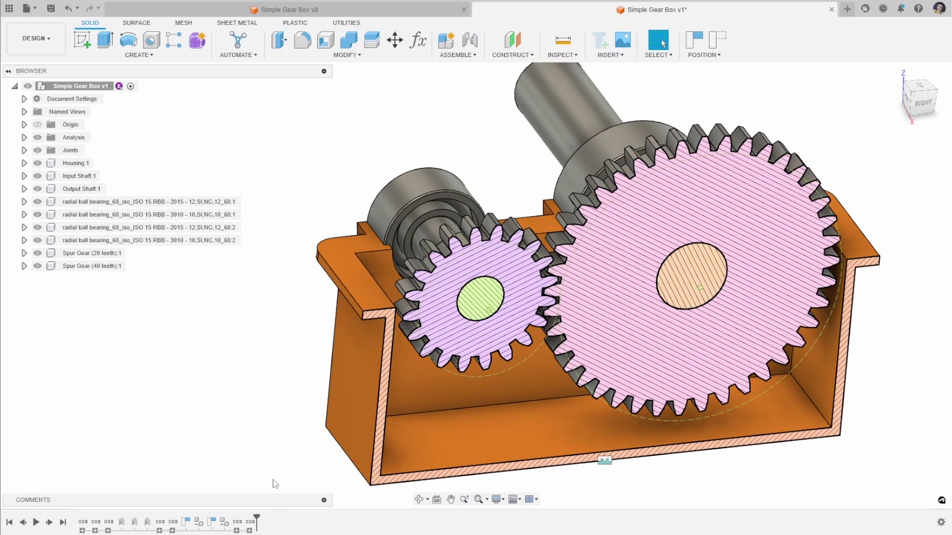
click(716, 44)
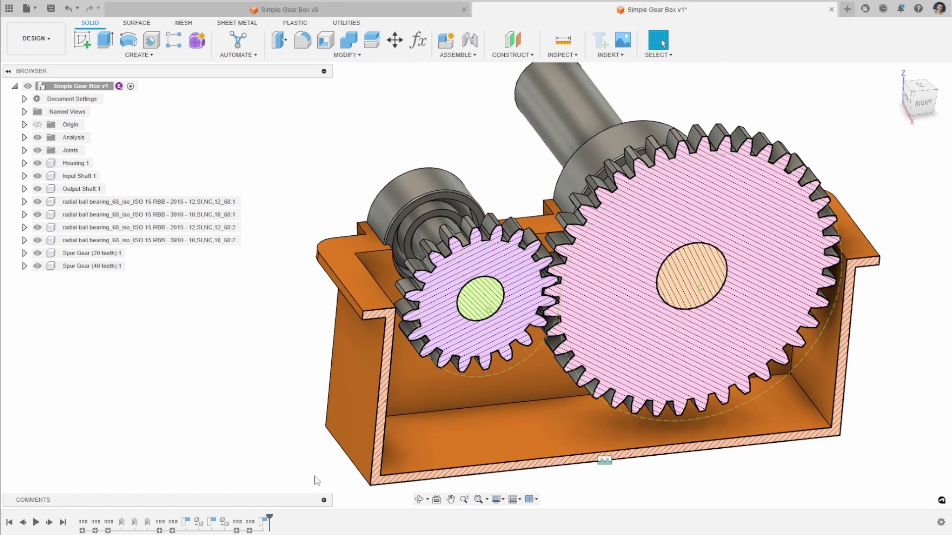
scroll(182, 316, down, 2)
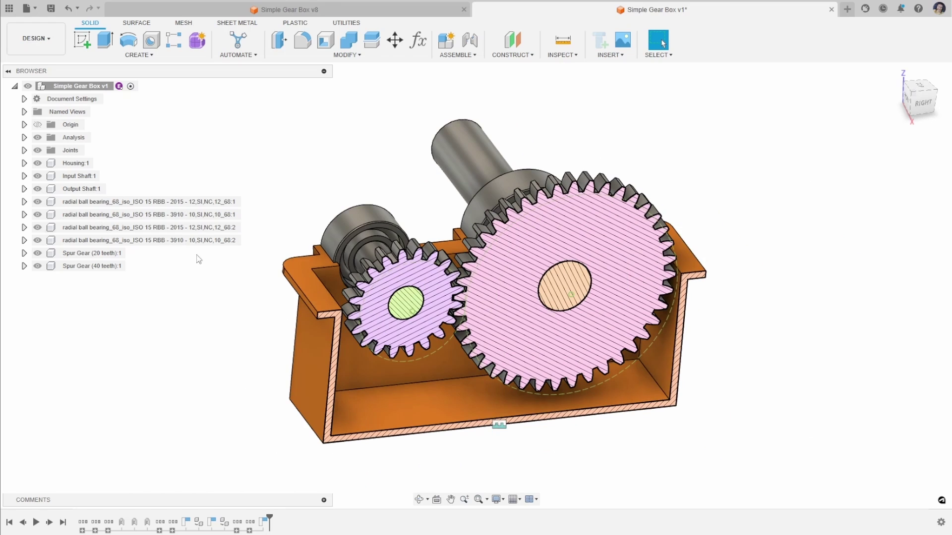
click(37, 138)
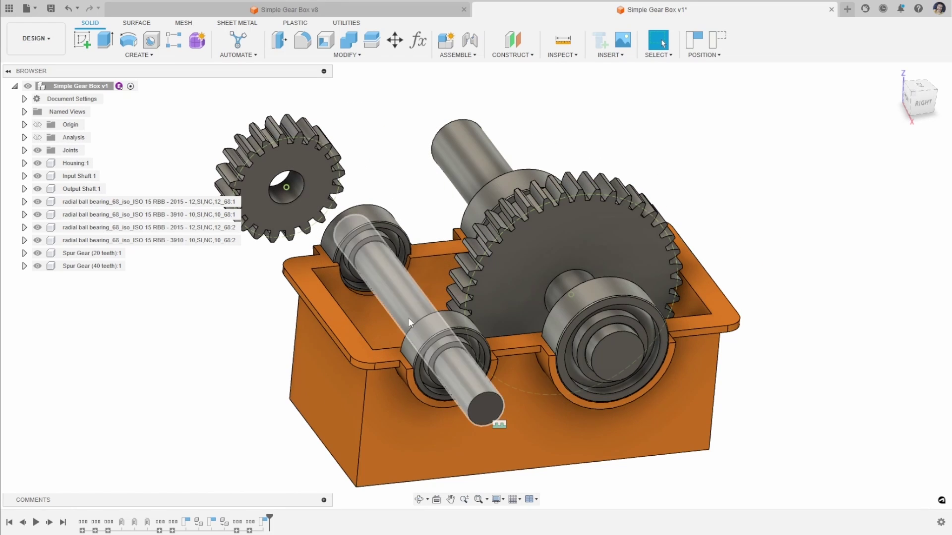
- Revert the displaced 20-tooth spur gear and small ball bearing to their captured positions on the input shaft
click(718, 42)
shift+middle_drag(817, 246, 856, 278)
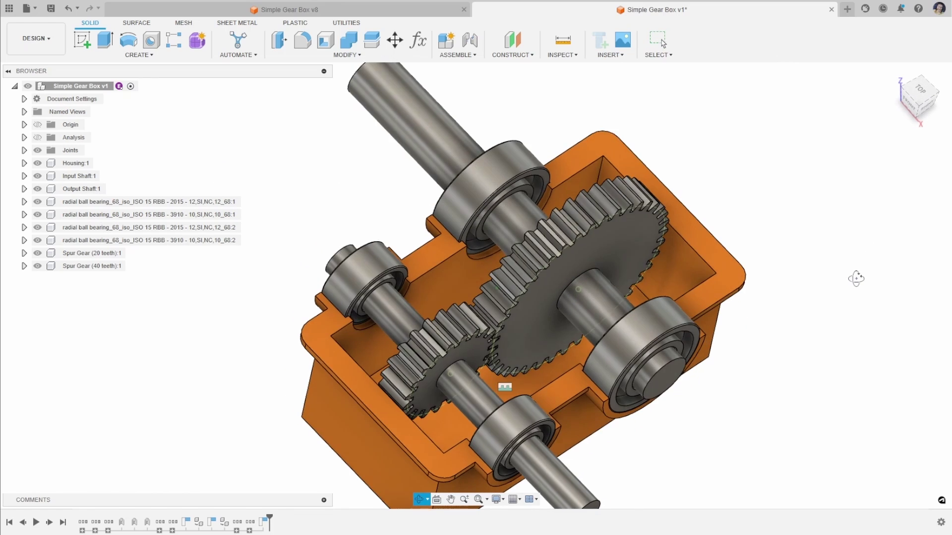
scroll(735, 199, down, 2)
scroll(766, 254, up, 2)
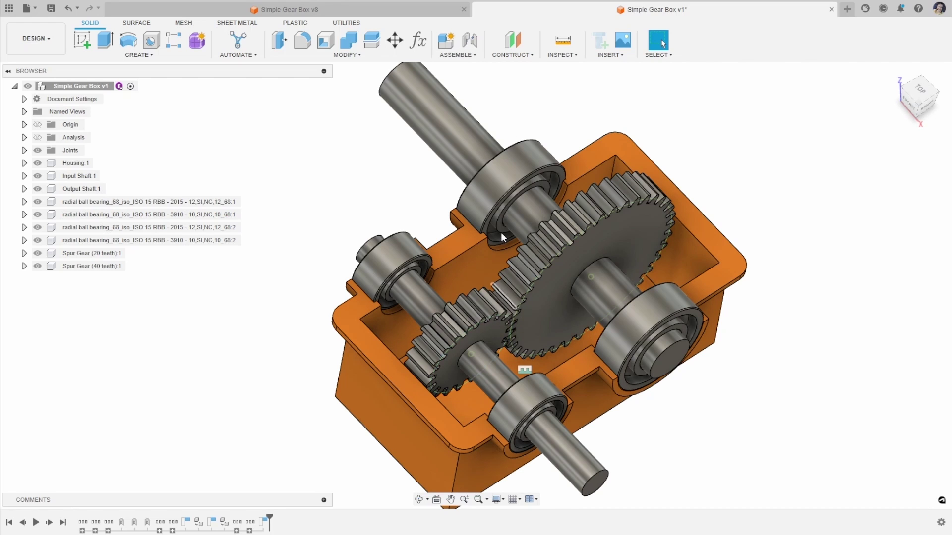
- Create a Revolute as-built joint between the 20-tooth spur gear and the input shaft, snapped to the gear's bore edge and rotating about the Z axis
click(475, 56)
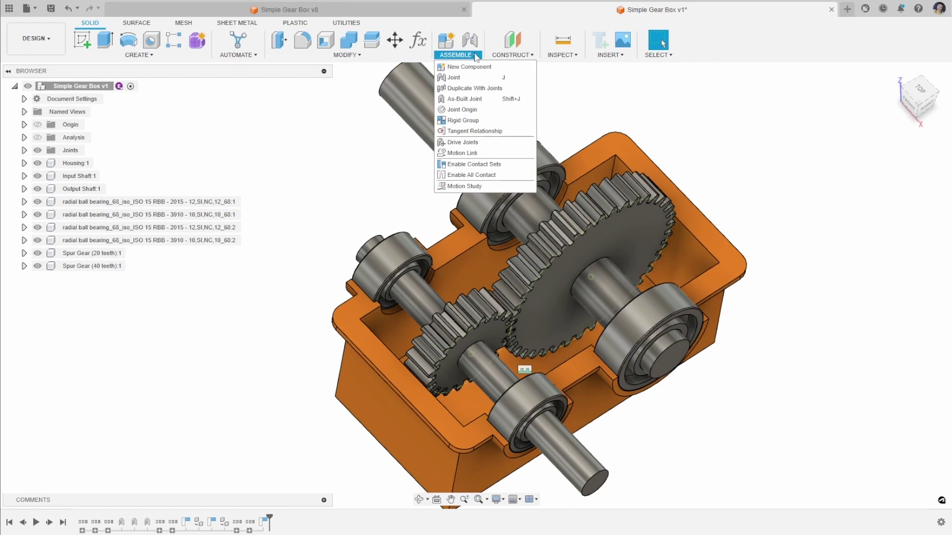
click(481, 99)
click(471, 322)
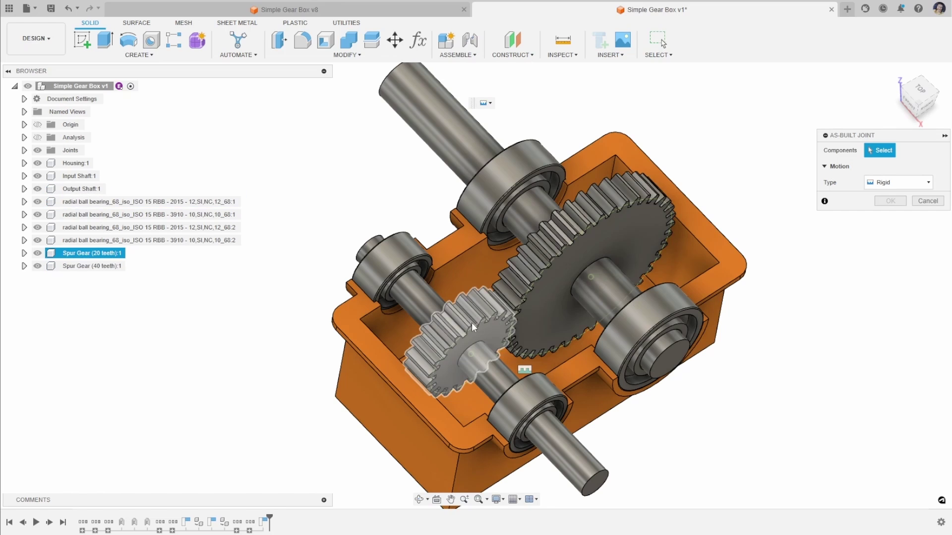
click(490, 376)
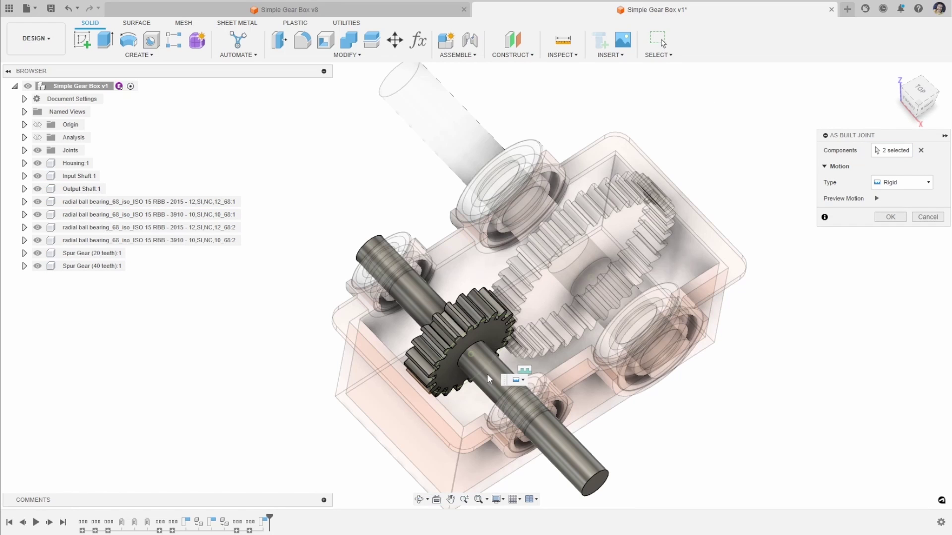
click(903, 184)
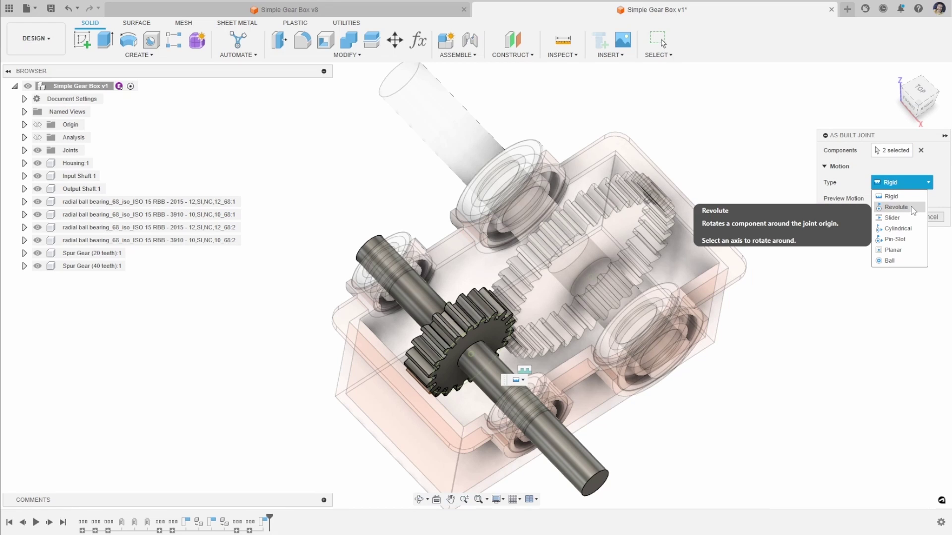
click(896, 207)
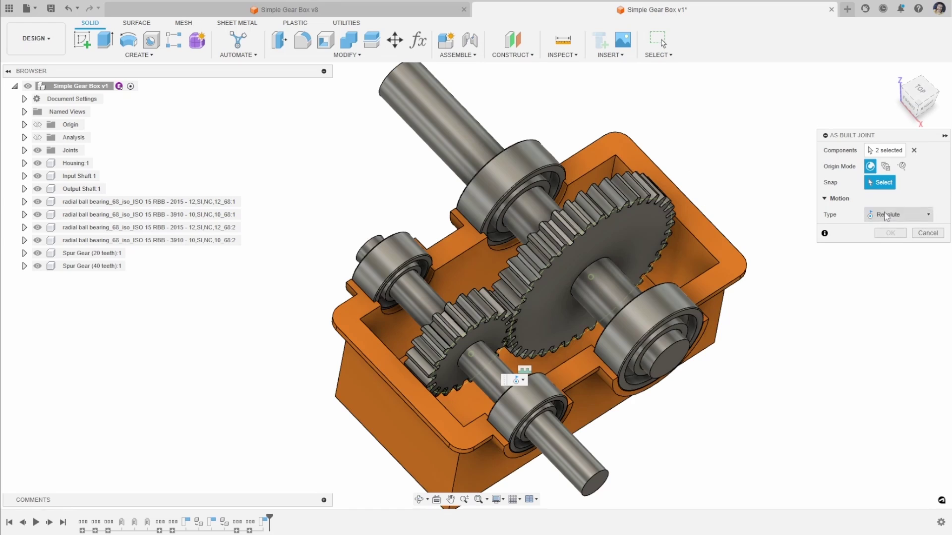
scroll(473, 347, up, 3)
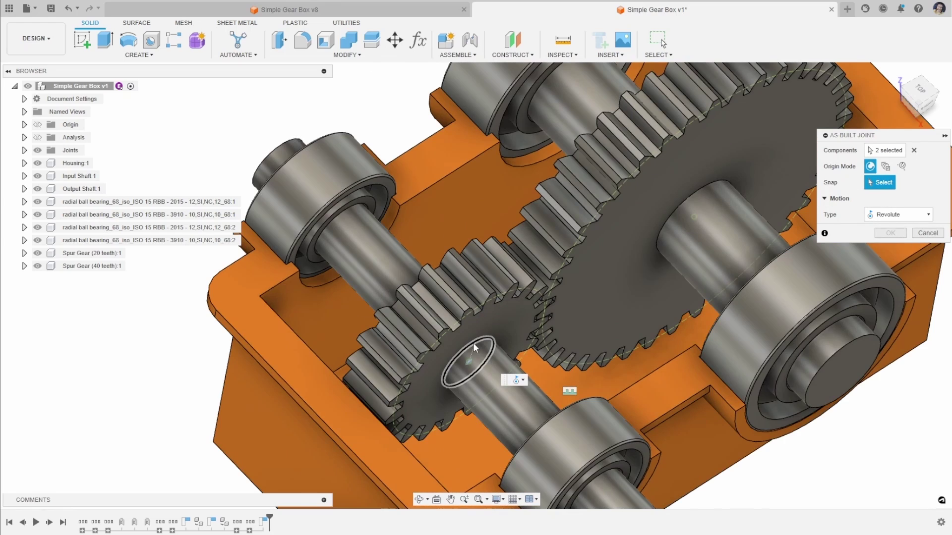
click(473, 346)
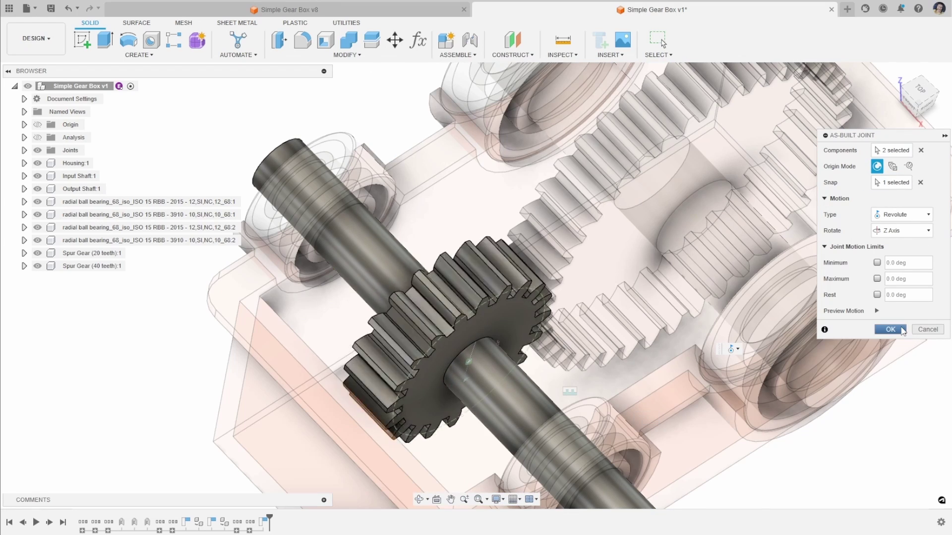
click(901, 330)
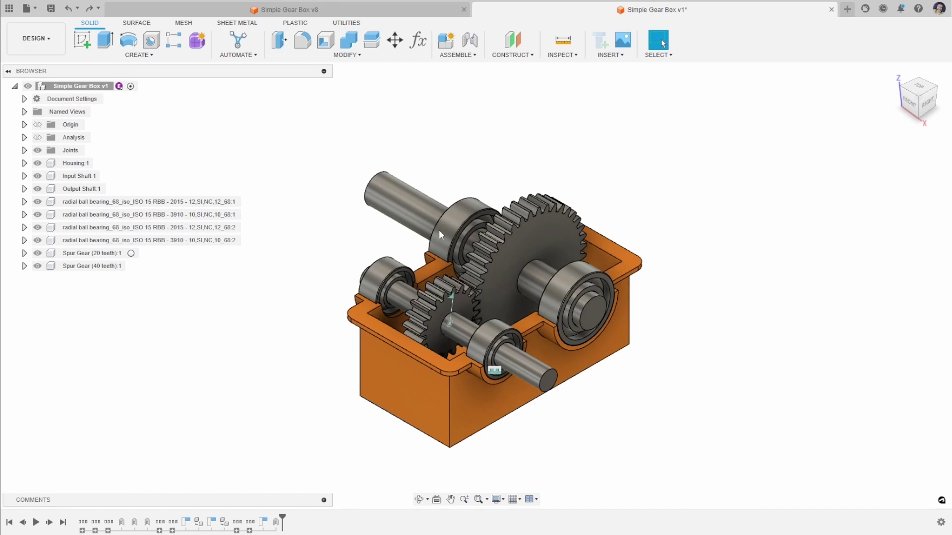
- Move the 40-tooth spur gear as a component 80 mm in component Y, away from the output shaft, and undo the move
click(40, 38)
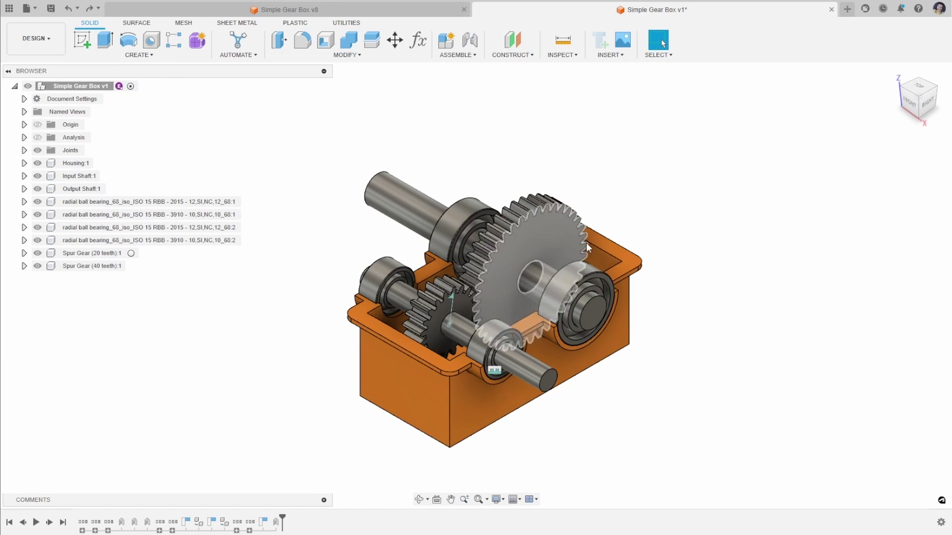
click(394, 40)
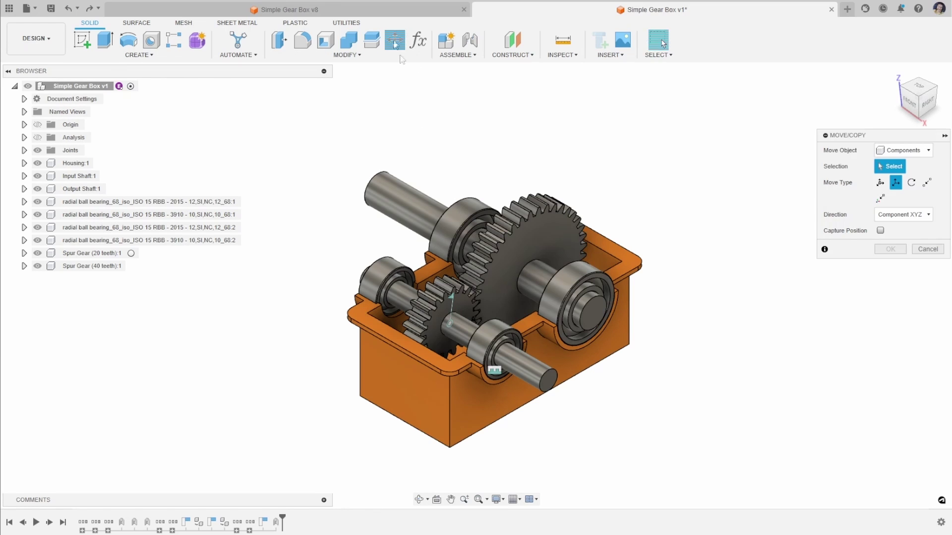
click(905, 150)
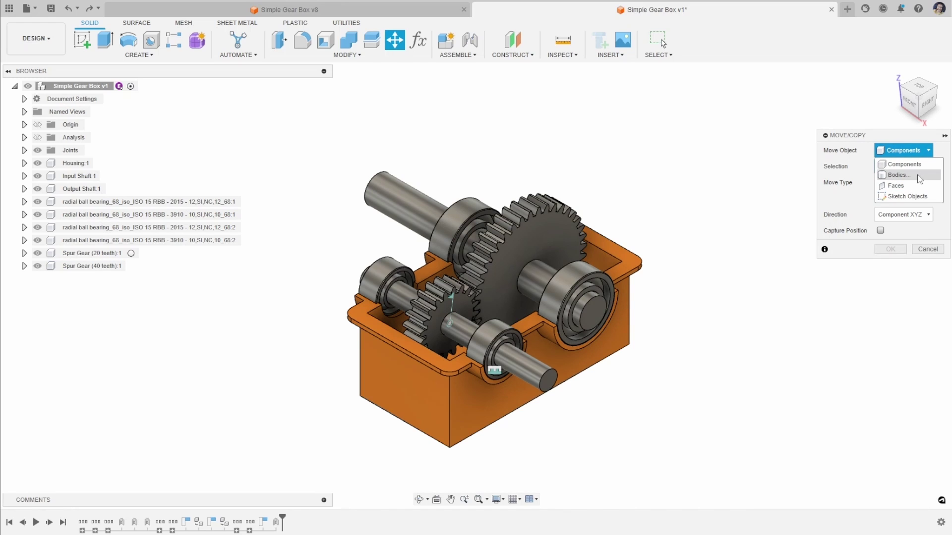
click(904, 164)
click(533, 242)
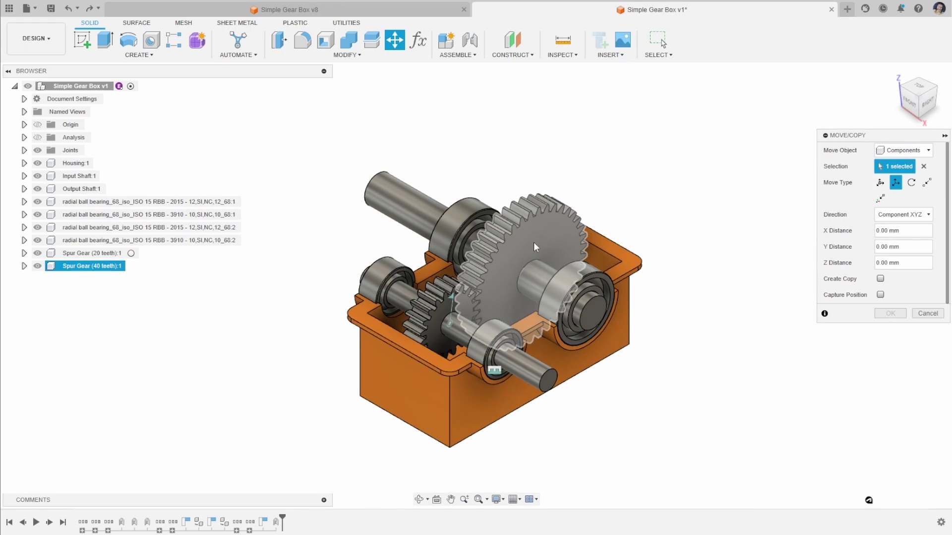
drag(514, 222, 692, 151)
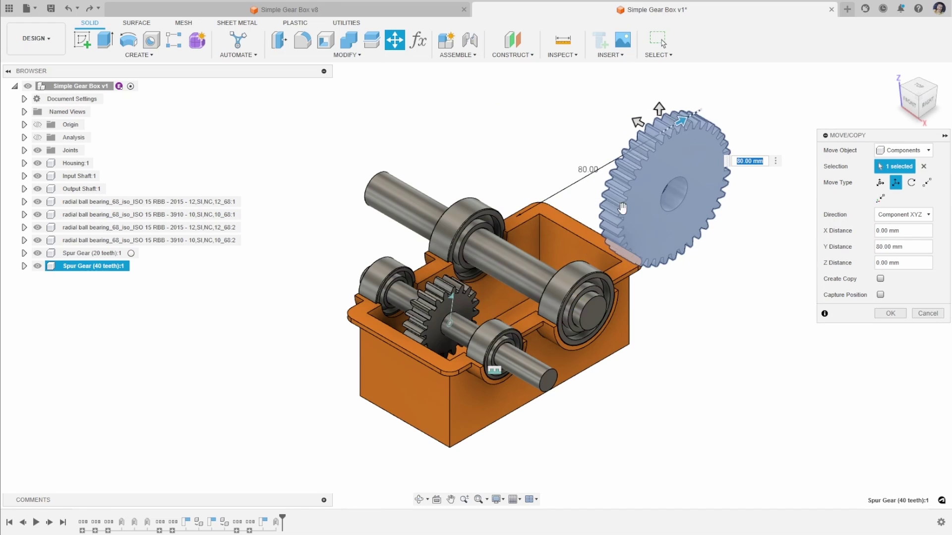
click(893, 313)
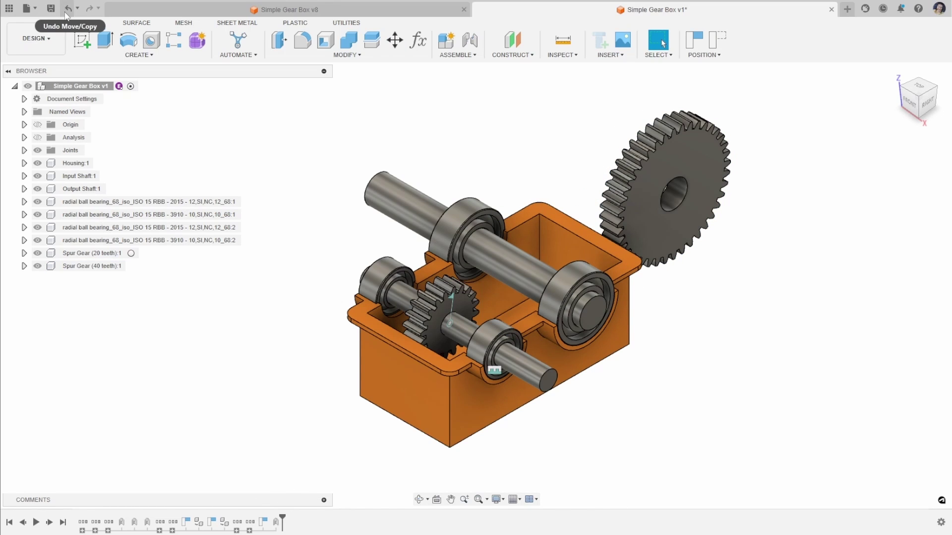
click(67, 8)
- Move the 40-tooth spur gear's body 90 mm in component Y, away from the output shaft
click(394, 40)
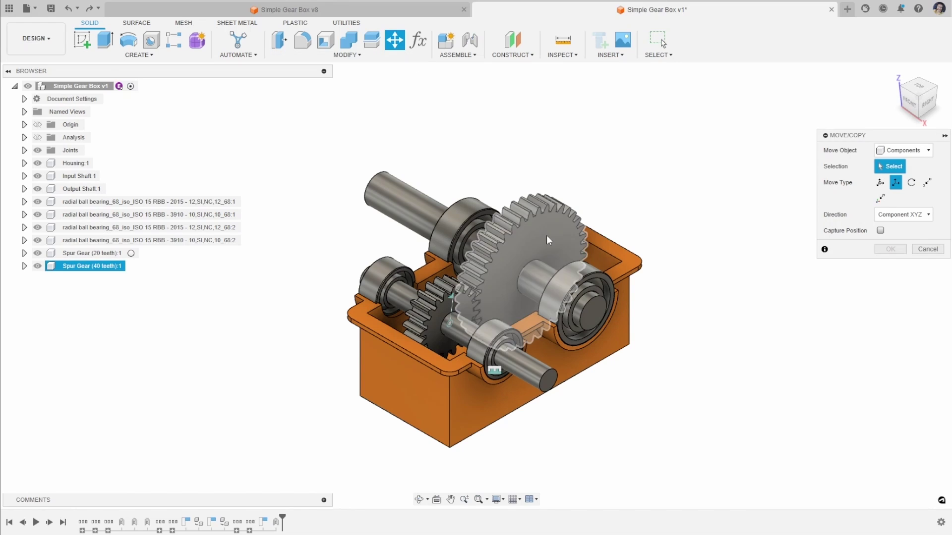
click(925, 151)
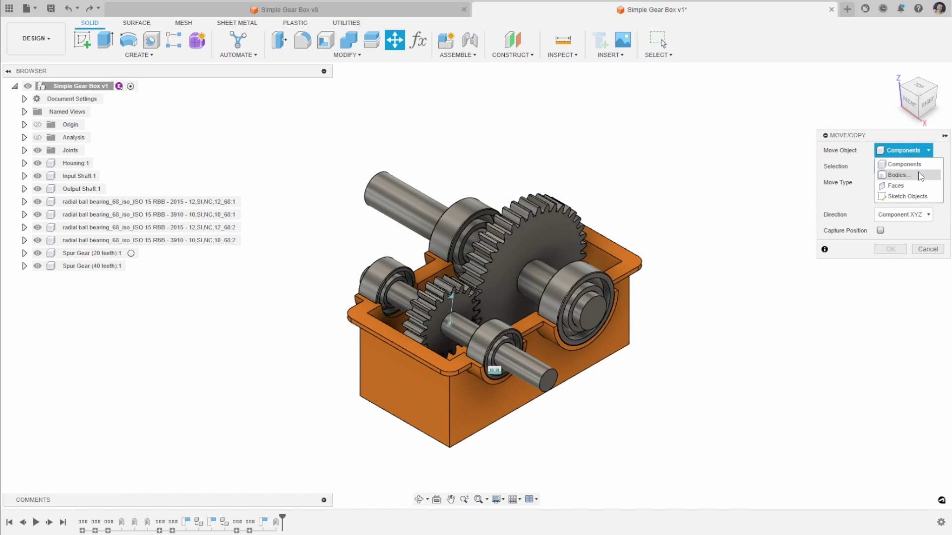
click(897, 174)
click(552, 234)
drag(559, 263, 721, 170)
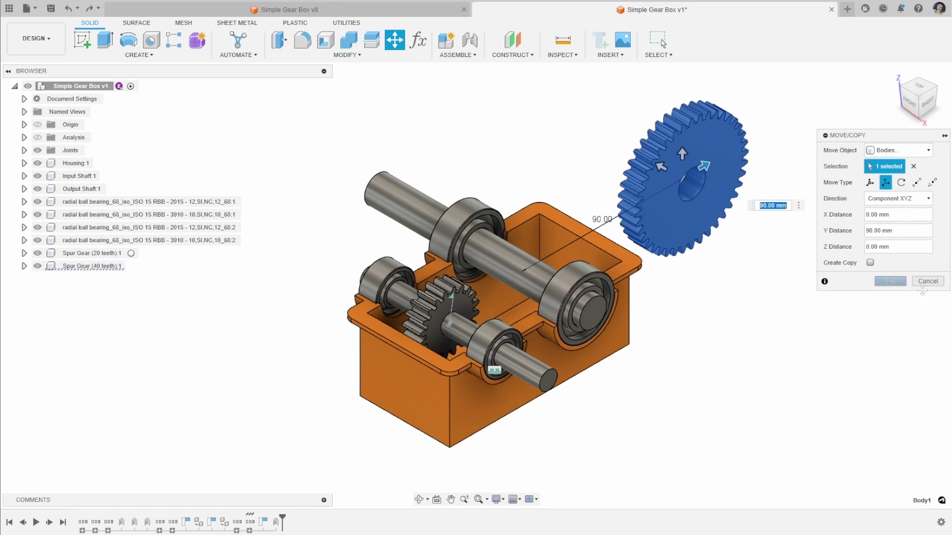
click(889, 281)
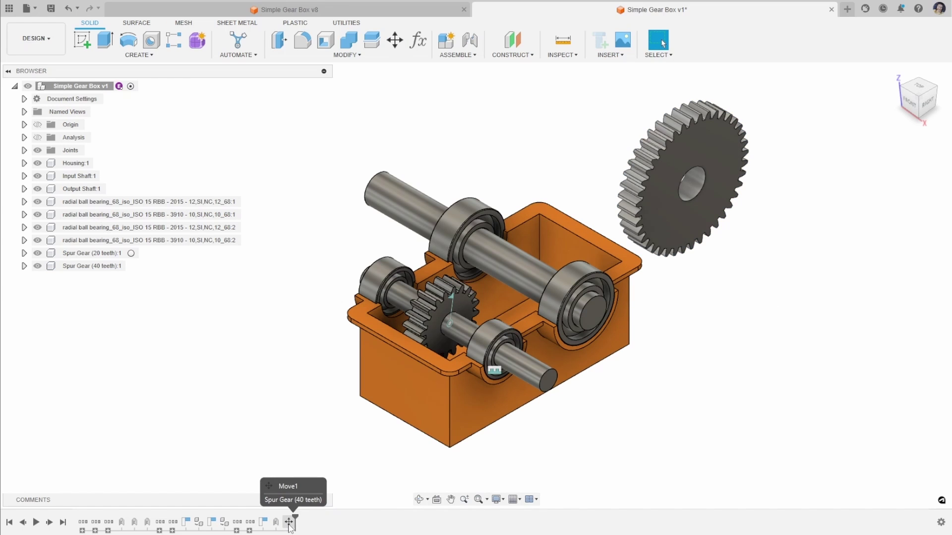
click(290, 525)
click(280, 435)
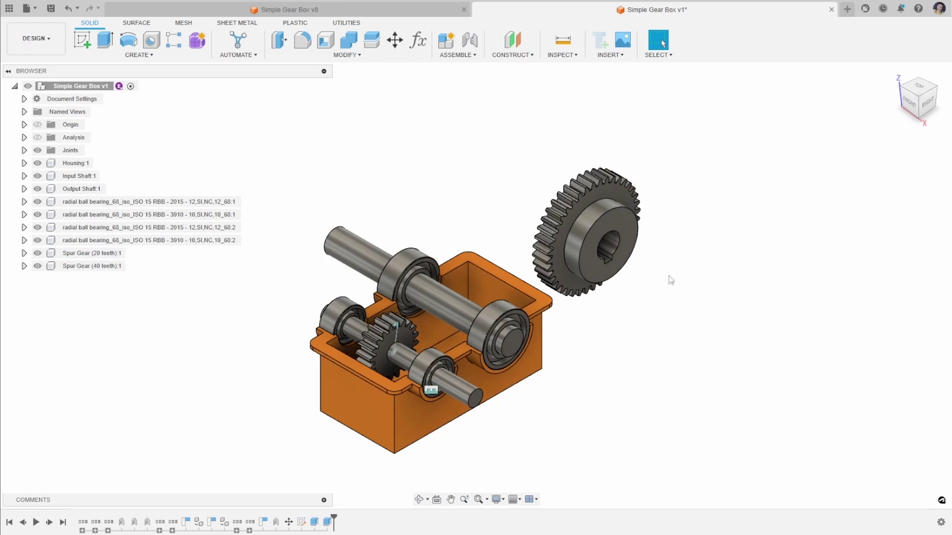
- Shift the 40-tooth spur gear freehand away from the housing and revert it to its captured position
mouse_move(668, 276)
shift+middle_down()
mouse_move(658, 263)
mouse_move(651, 278)
shift+middle_up()
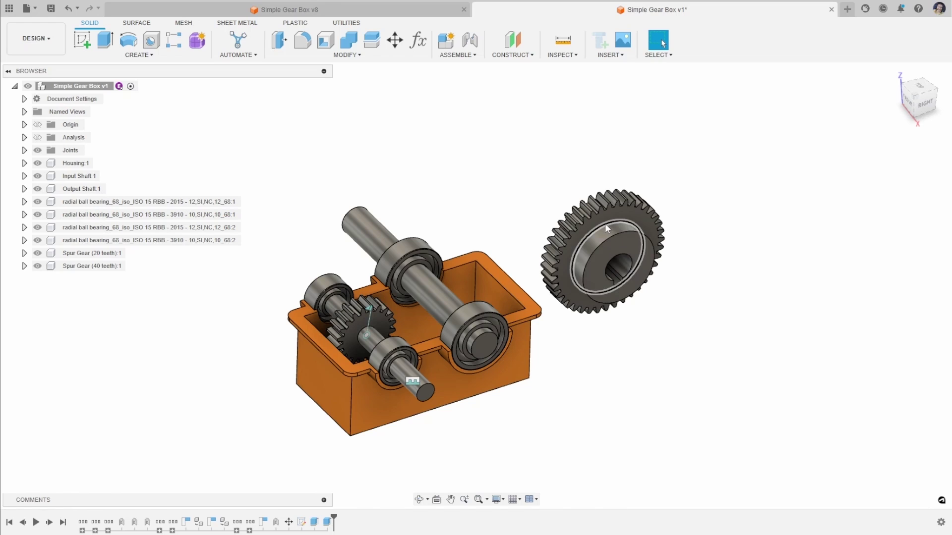
drag(608, 223, 568, 163)
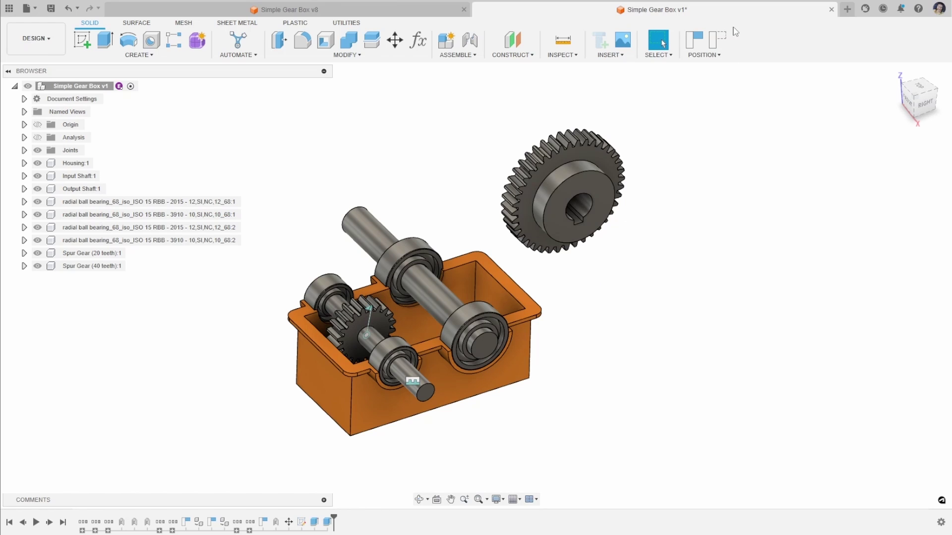
click(719, 41)
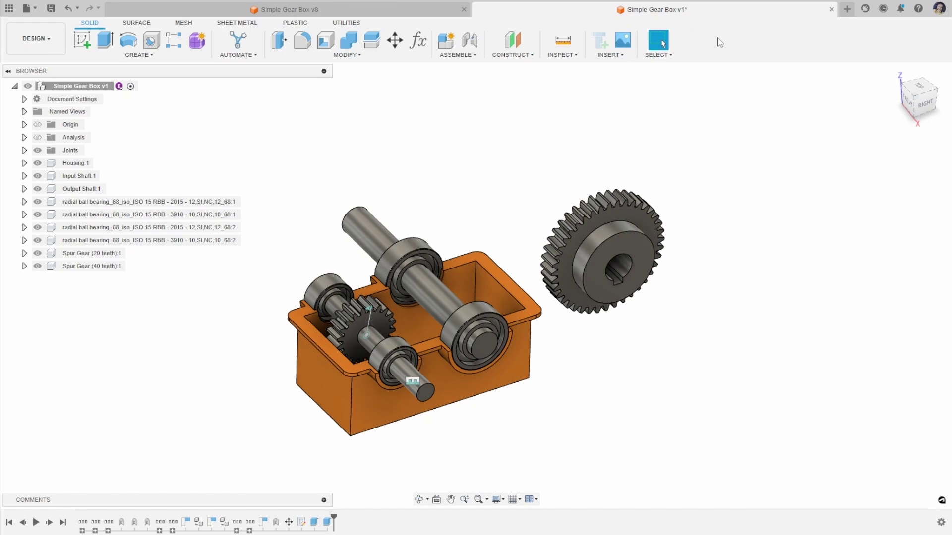
- Delete the Move feature that displaced the 40-tooth spur gear's body from the design history
click(291, 524)
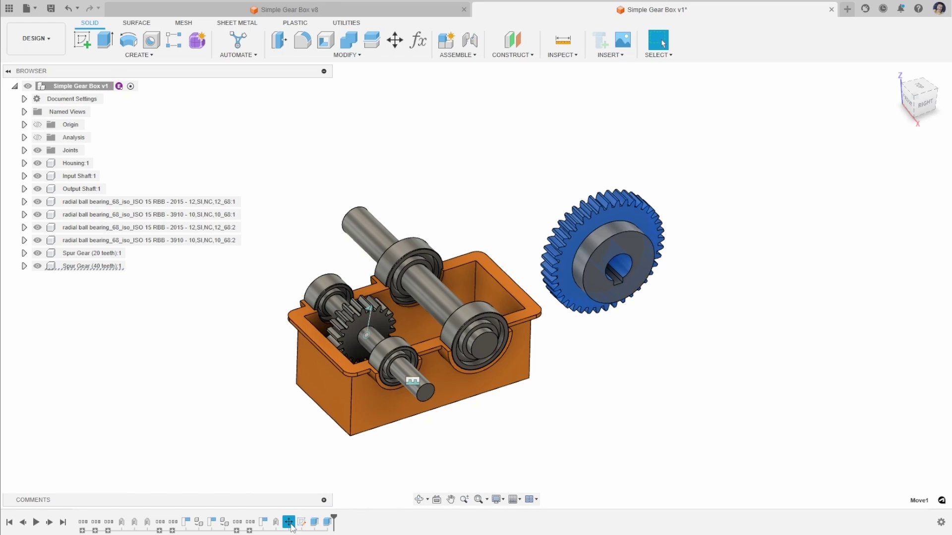
right_click(290, 525)
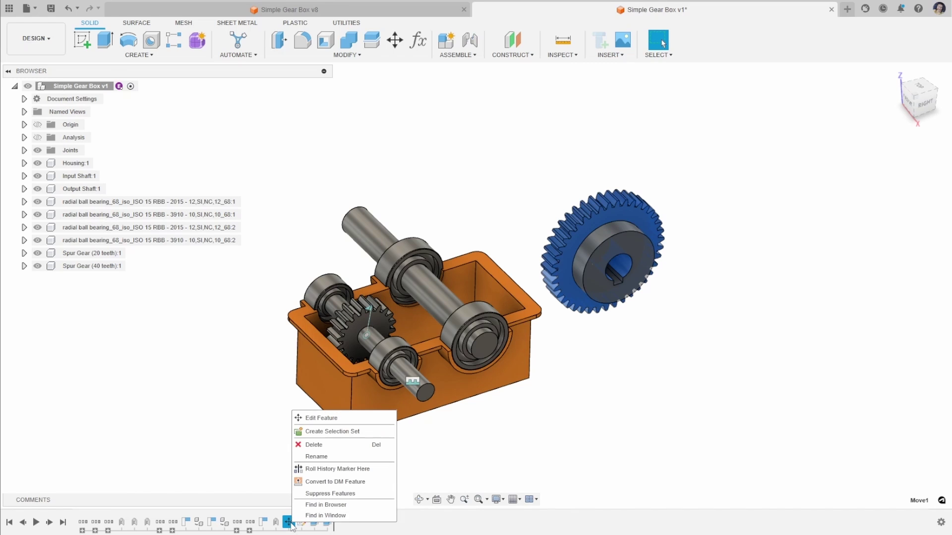
click(313, 445)
- Create a Revolute as-built joint between the 40-tooth spur gear and the output shaft, centred on the gear's bore and rotating about the Z axis
shift+middle_drag(432, 269, 401, 307)
shift+middle_drag(364, 396, 539, 306)
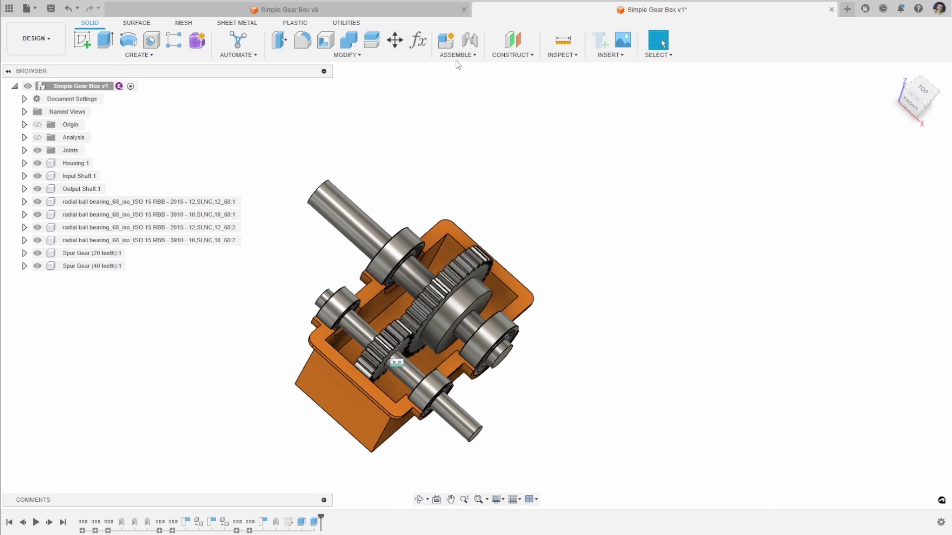
click(457, 54)
click(479, 100)
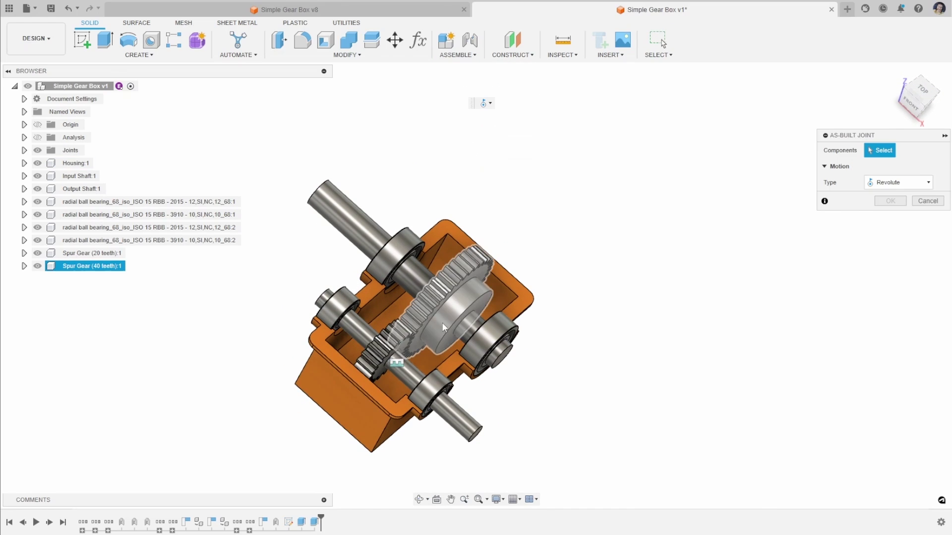
click(446, 306)
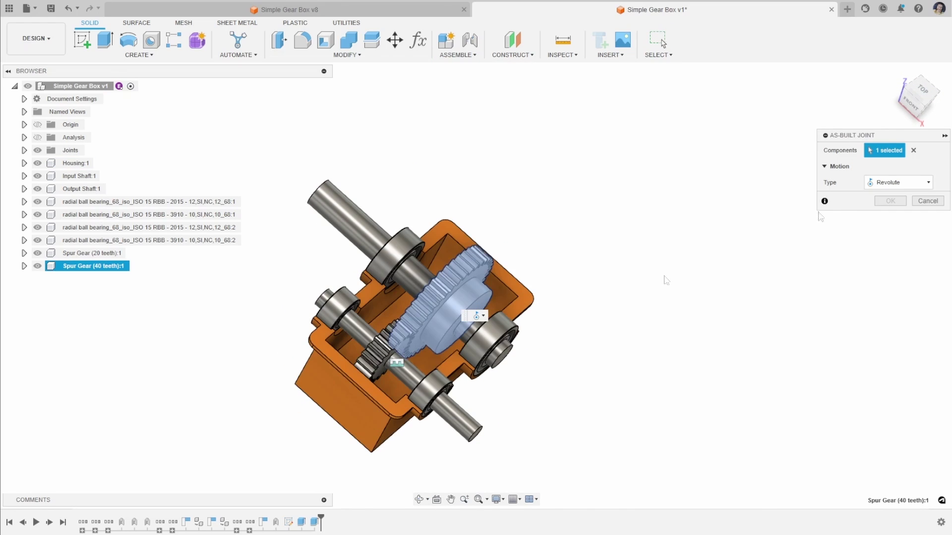
click(412, 278)
scroll(443, 300, up, 2)
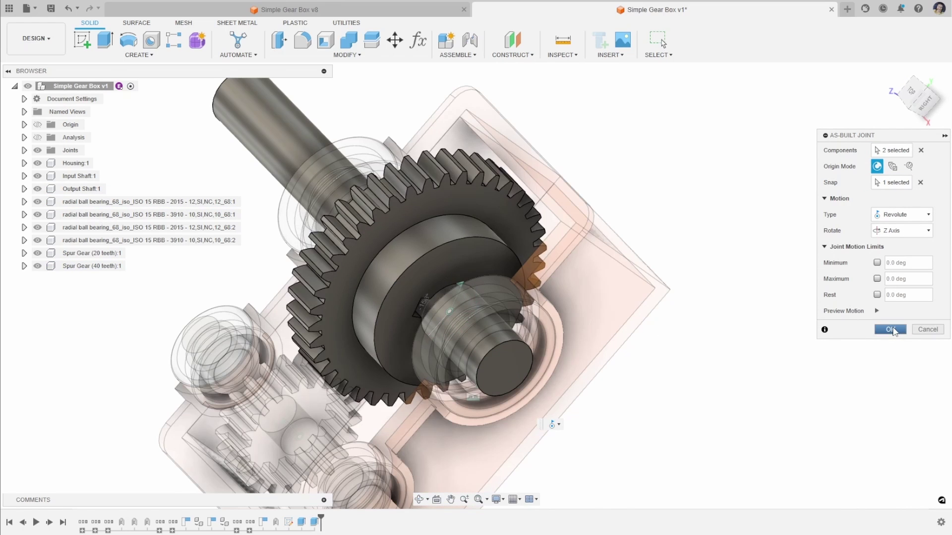
click(891, 329)
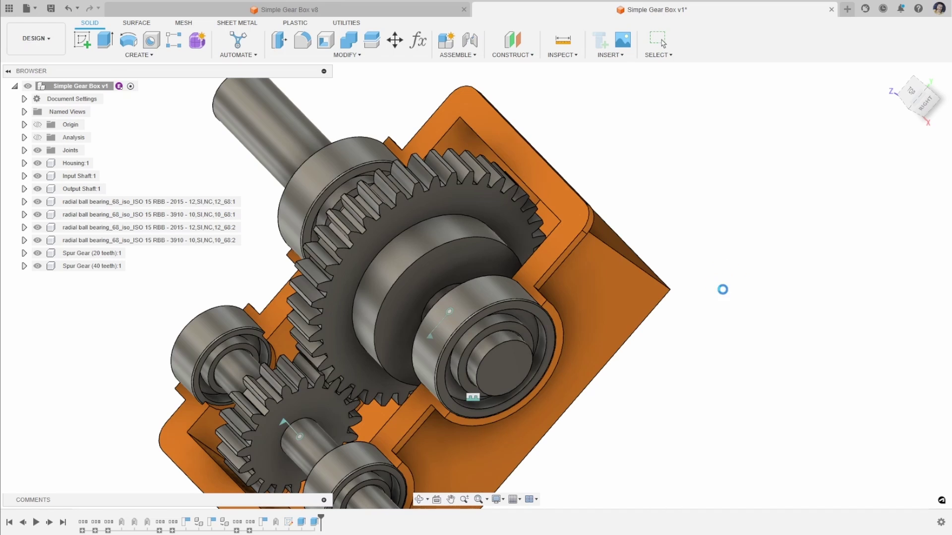